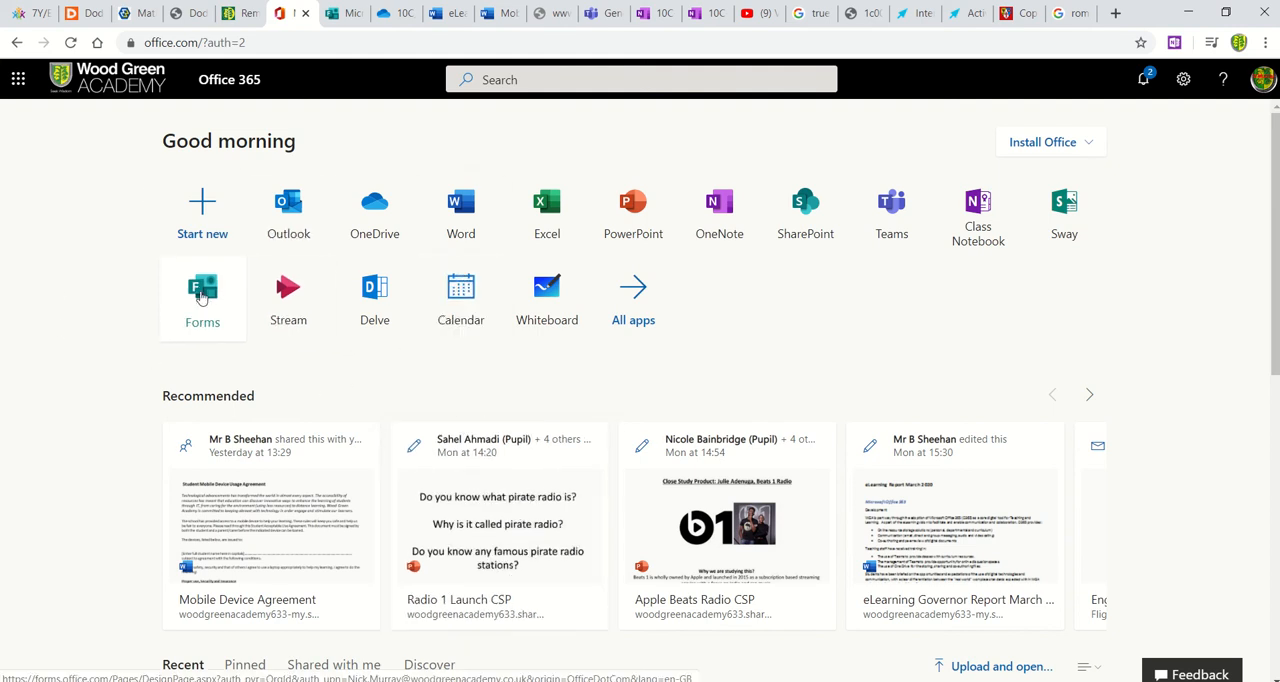
Step: Open Forms from the full list of Office 365 apps and create a new quiz
left_click(641, 301)
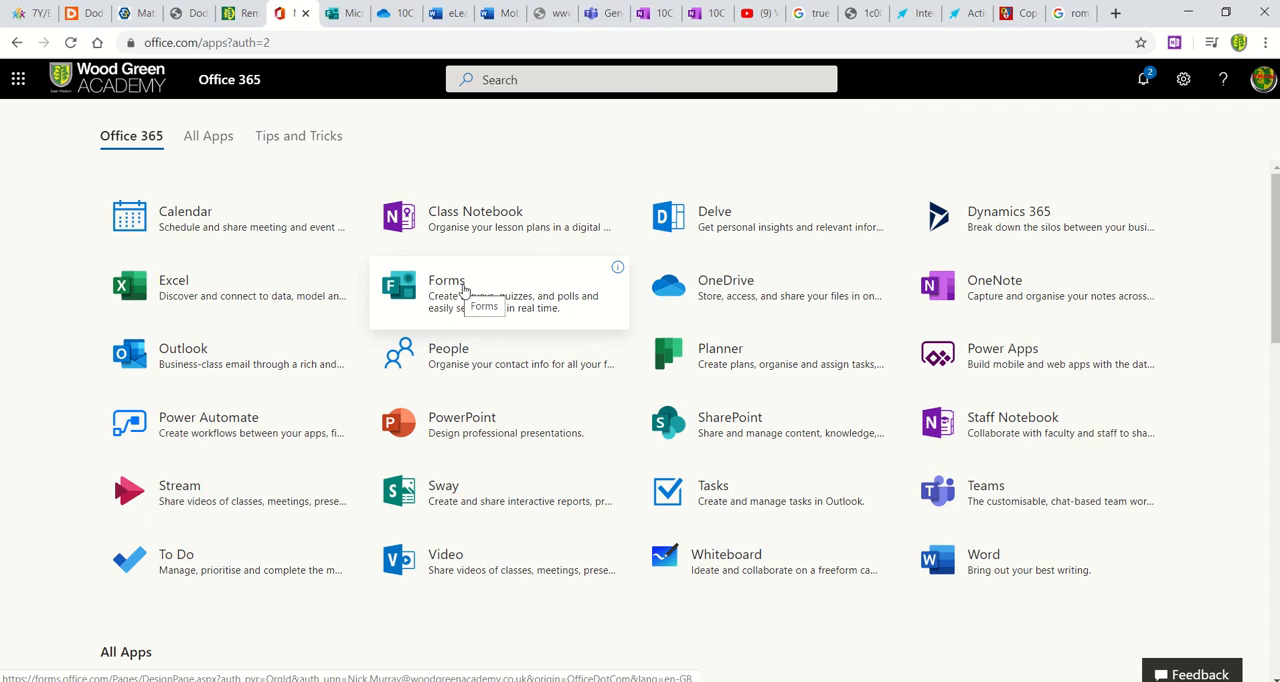
left_click(463, 289)
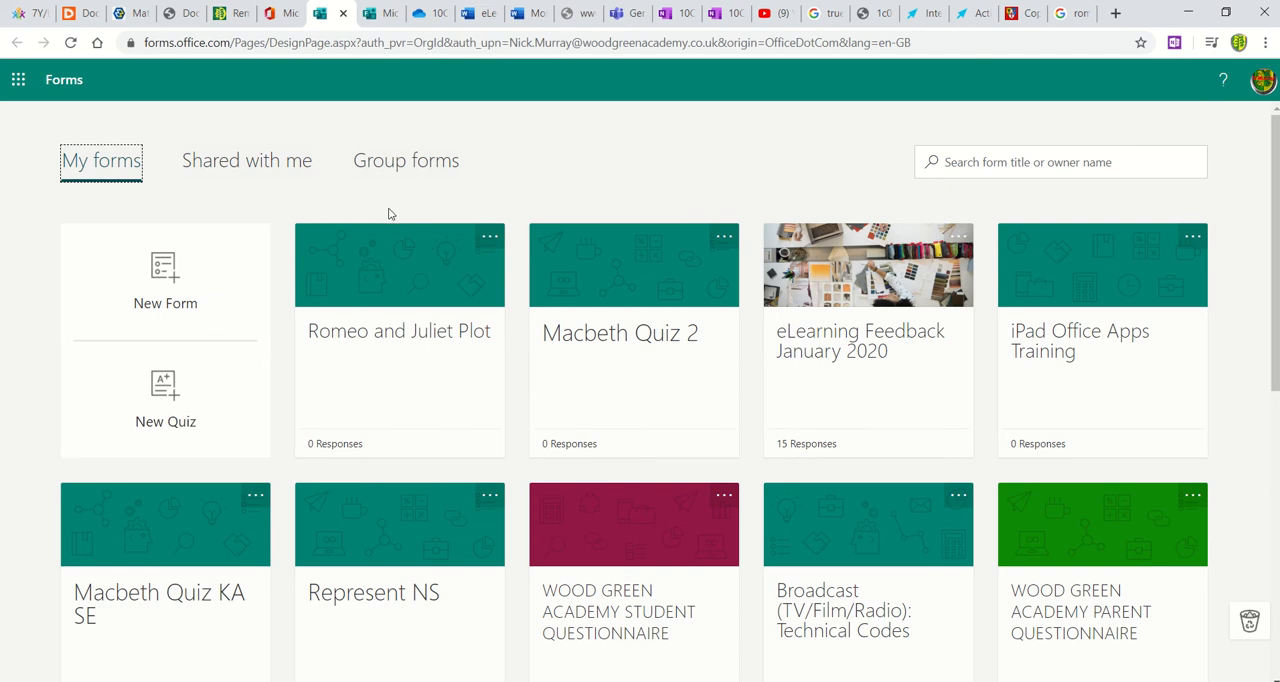
left_click(163, 397)
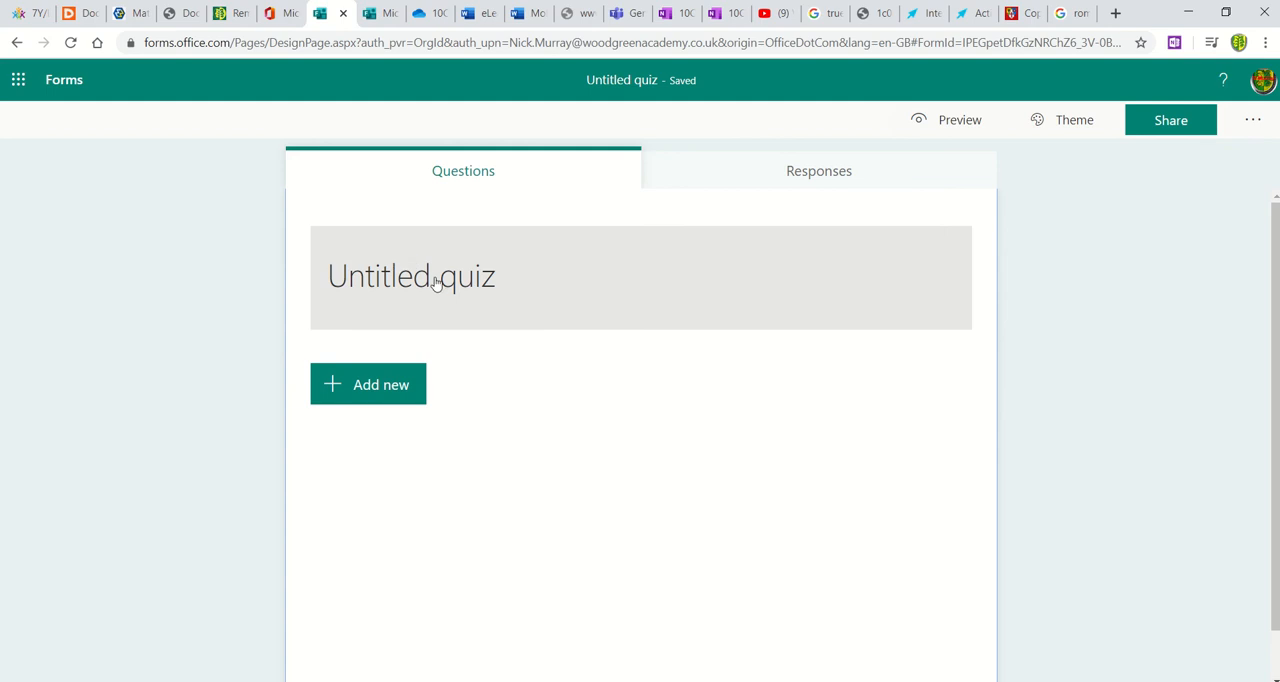
Step: Add a Choice question to the untitled quiz with "here" as the question text
left_click(434, 277)
left_click(455, 305)
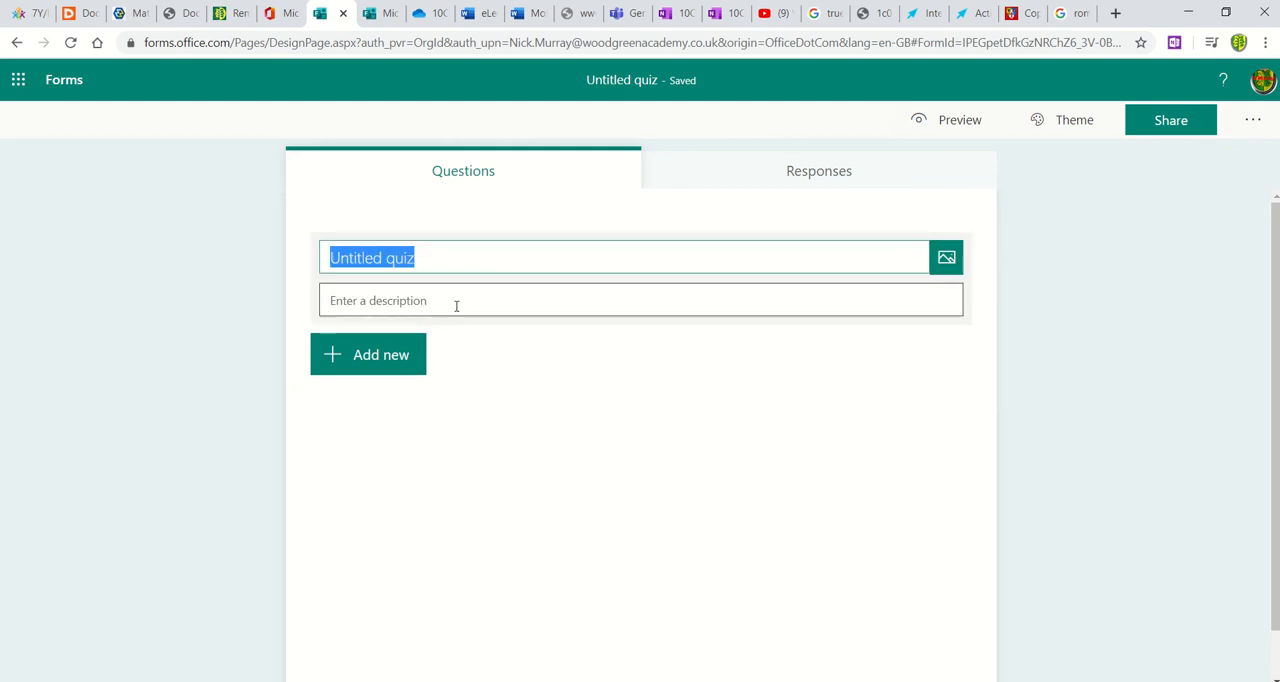
left_click(374, 358)
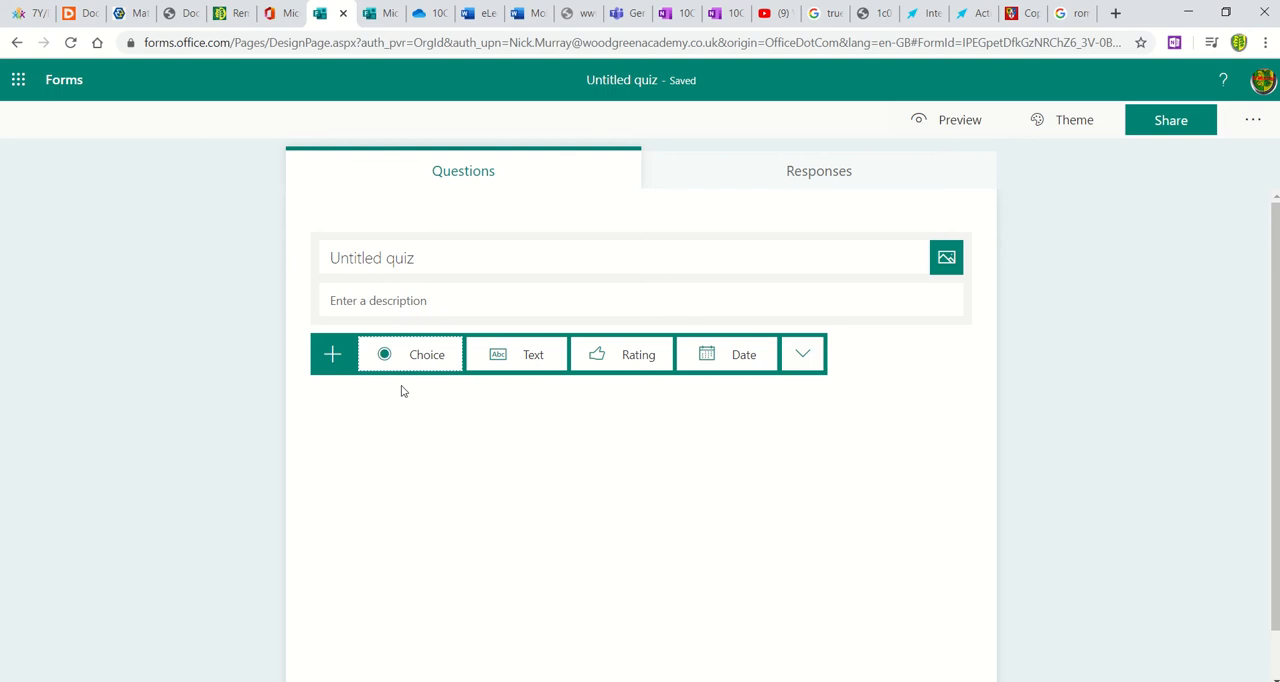
left_click(808, 358)
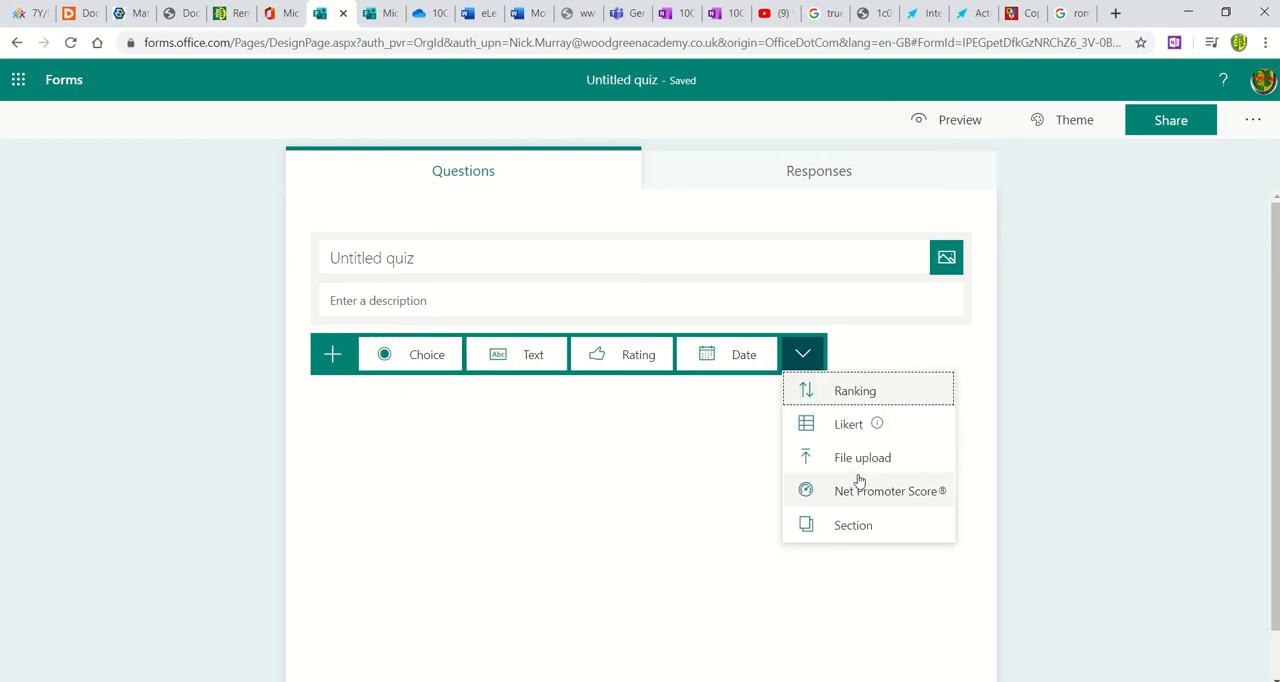
left_click(405, 355)
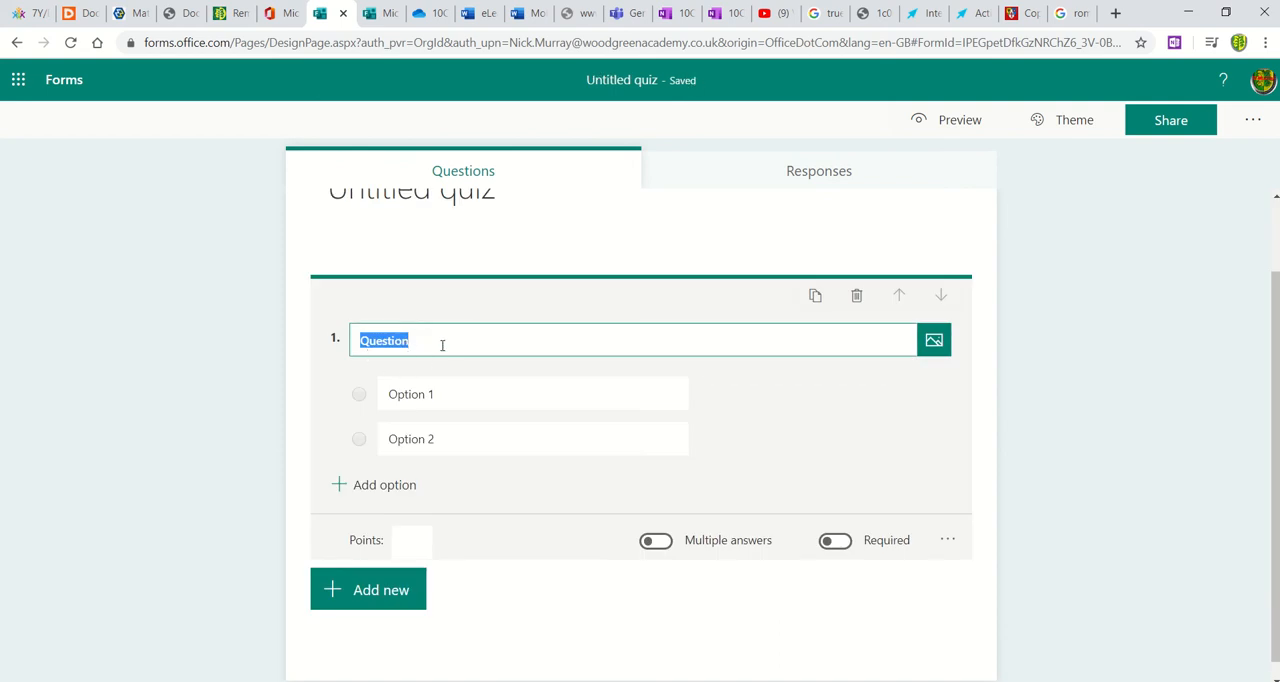
type("here")
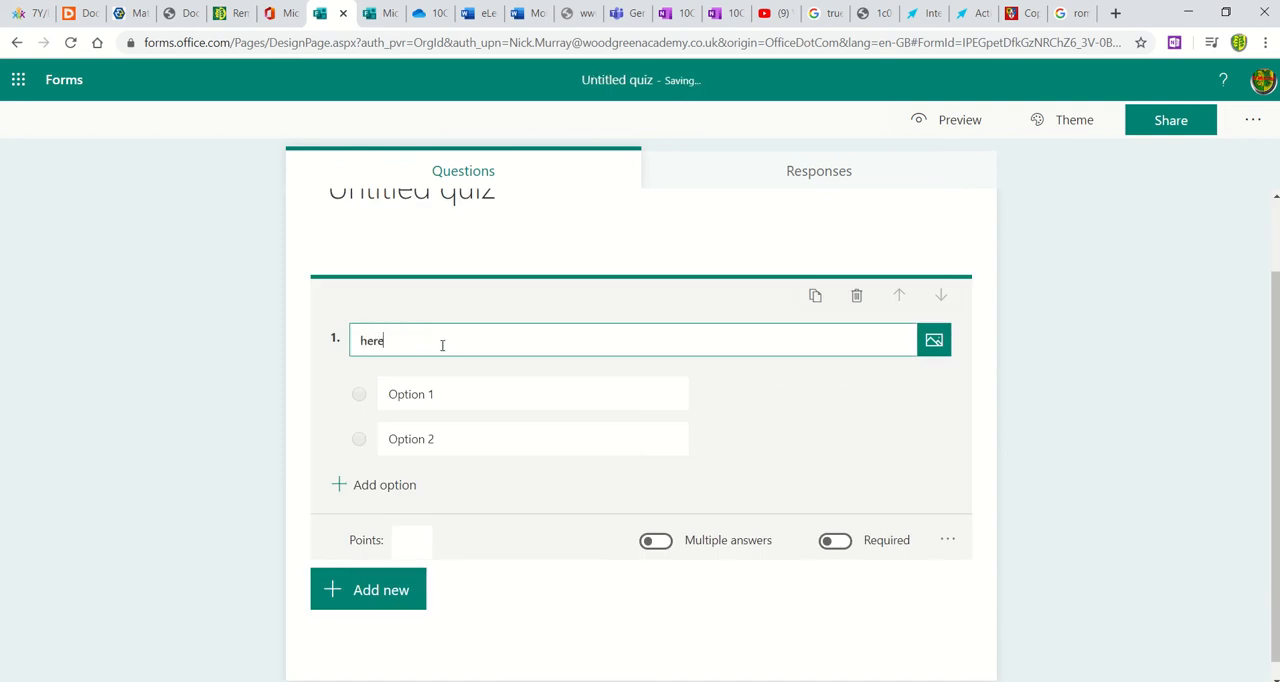
Step: View the question's media types, then add a third and a fourth answer option
left_click(933, 342)
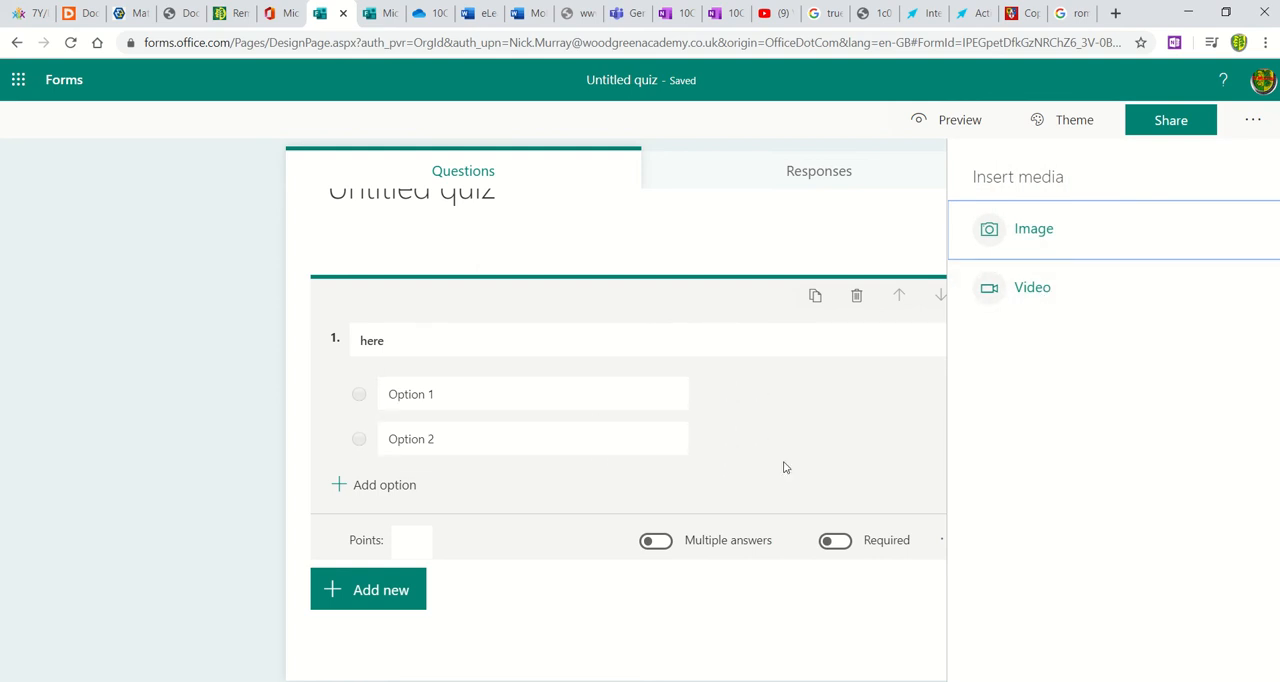
left_click(889, 420)
left_click(384, 484)
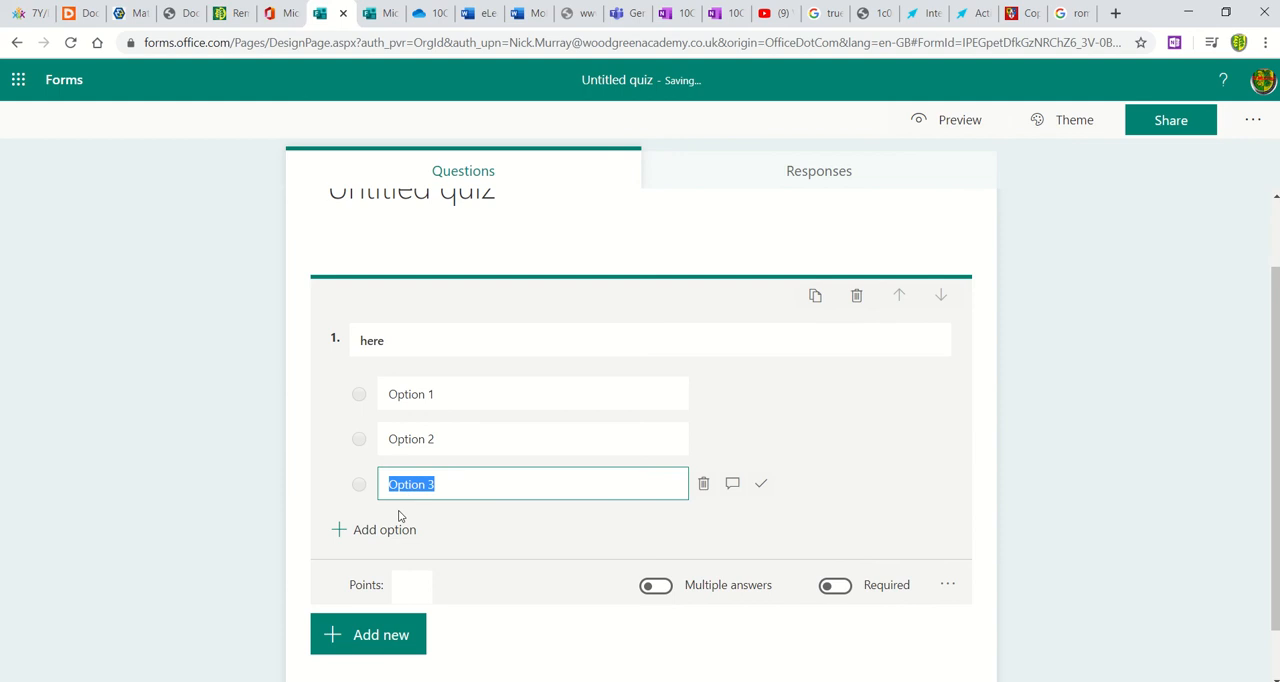
left_click(400, 528)
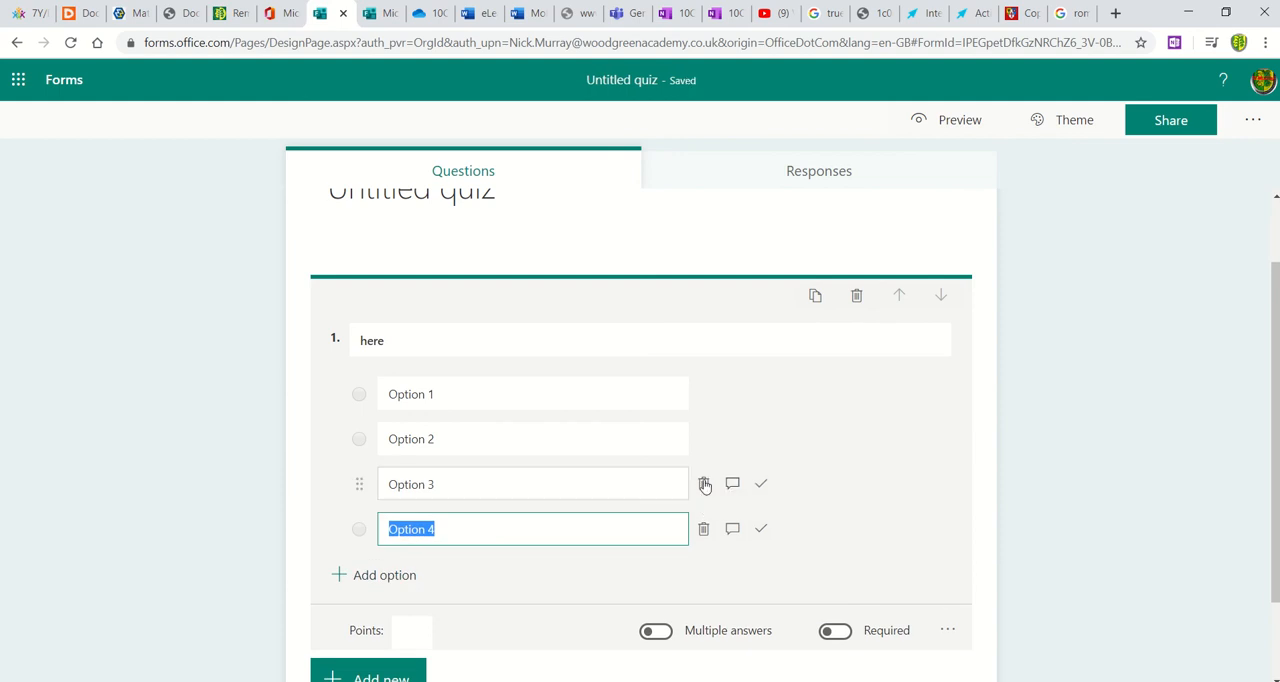
Step: Fill in the first two answer options as "safdsadfasdf" and "vfgds", and mark the second one as the correct answer
left_click(471, 392)
type("saf")
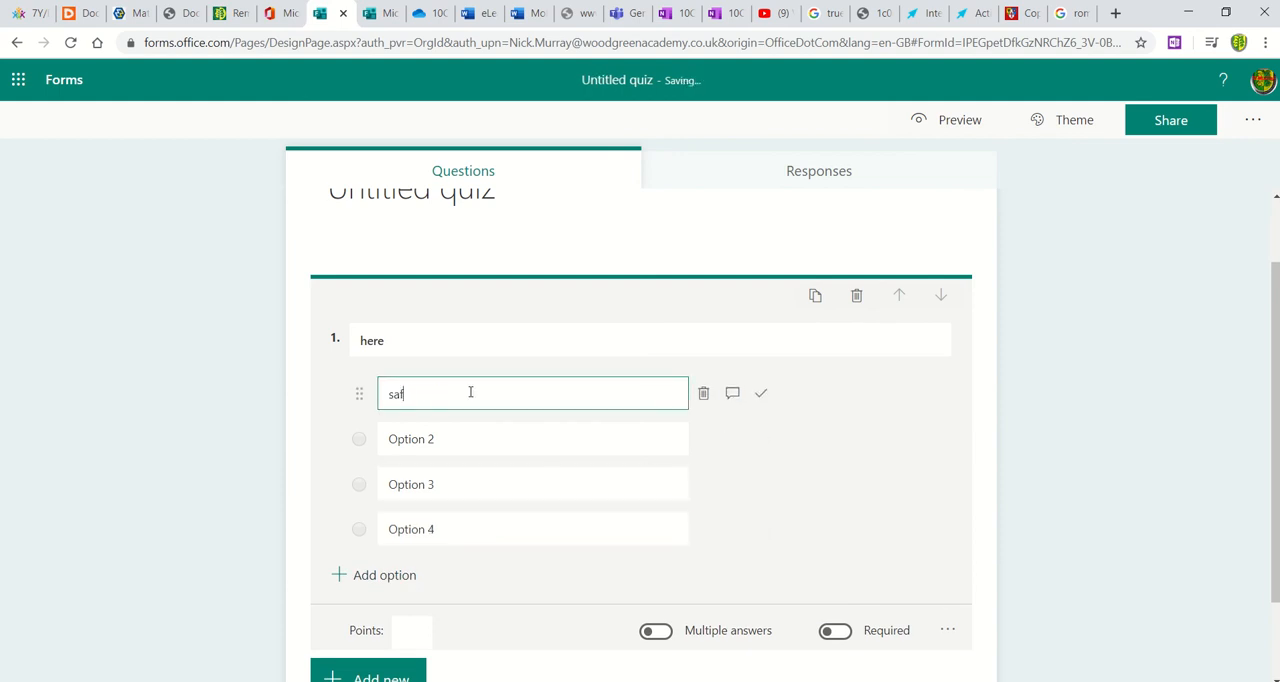
type("dsadfasdf")
left_click(563, 451)
type("vfgds")
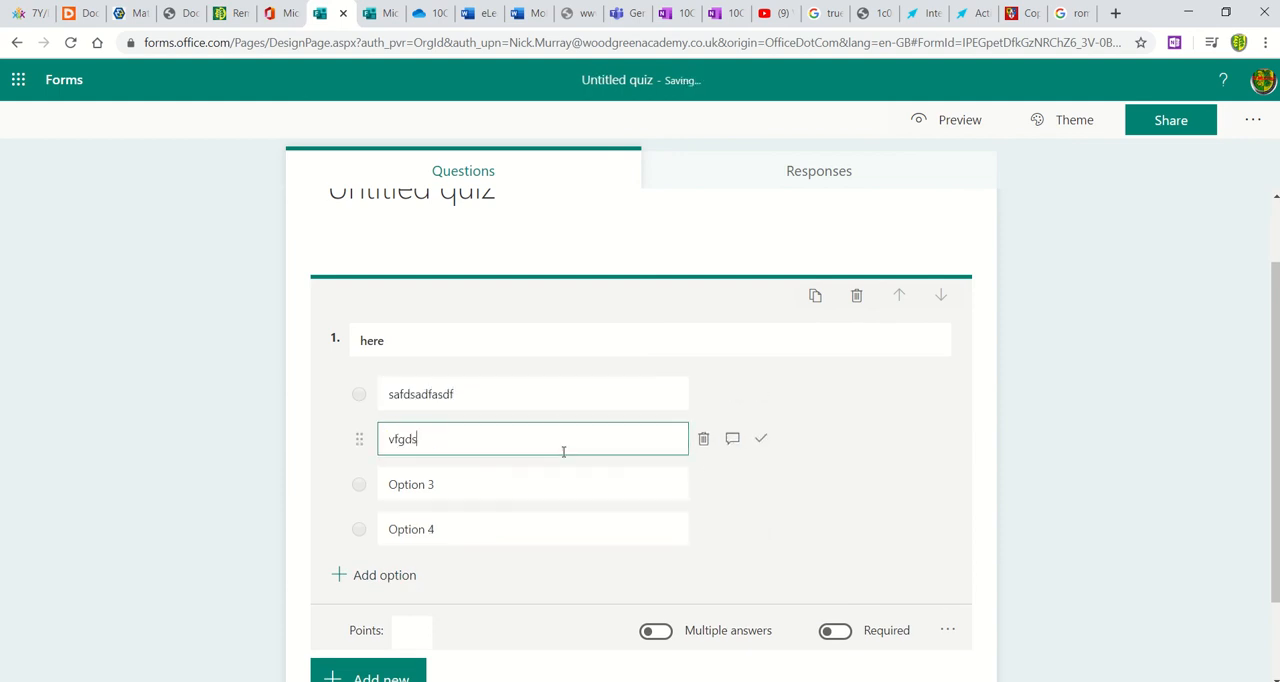
left_click(762, 441)
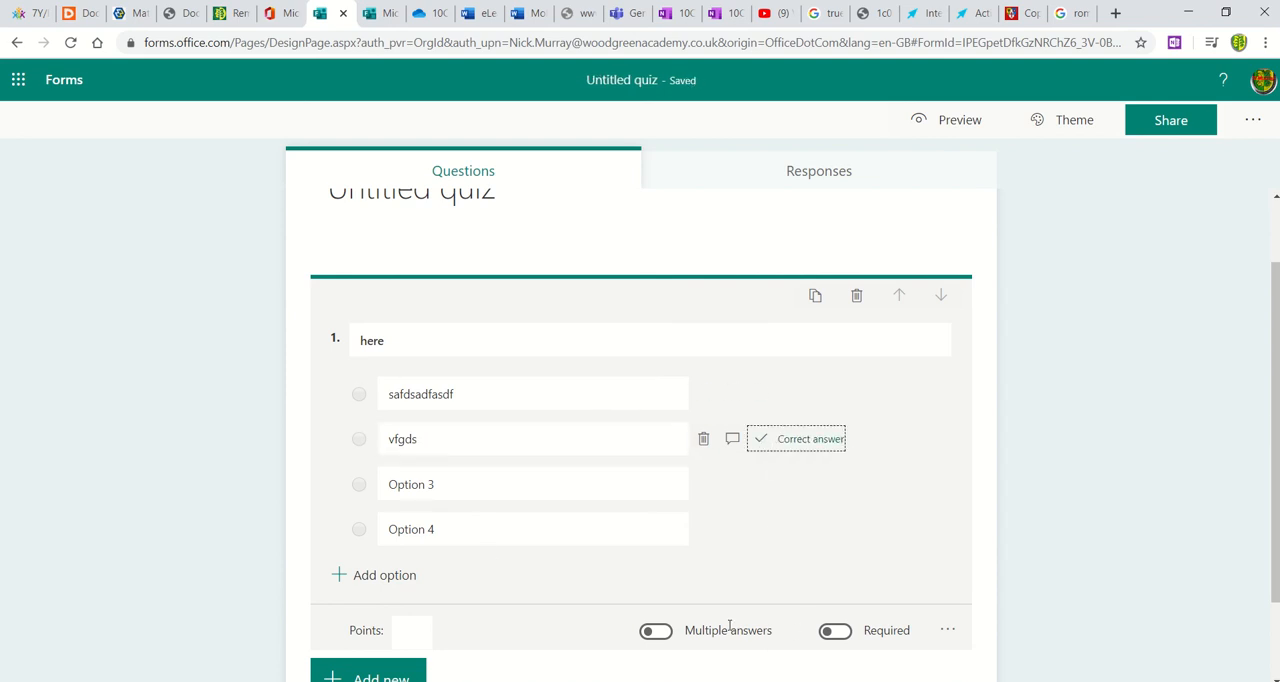
Step: Make the question required and add a respondent message field to the "vfgds" answer, keeping a single answer allowed
left_click(838, 640)
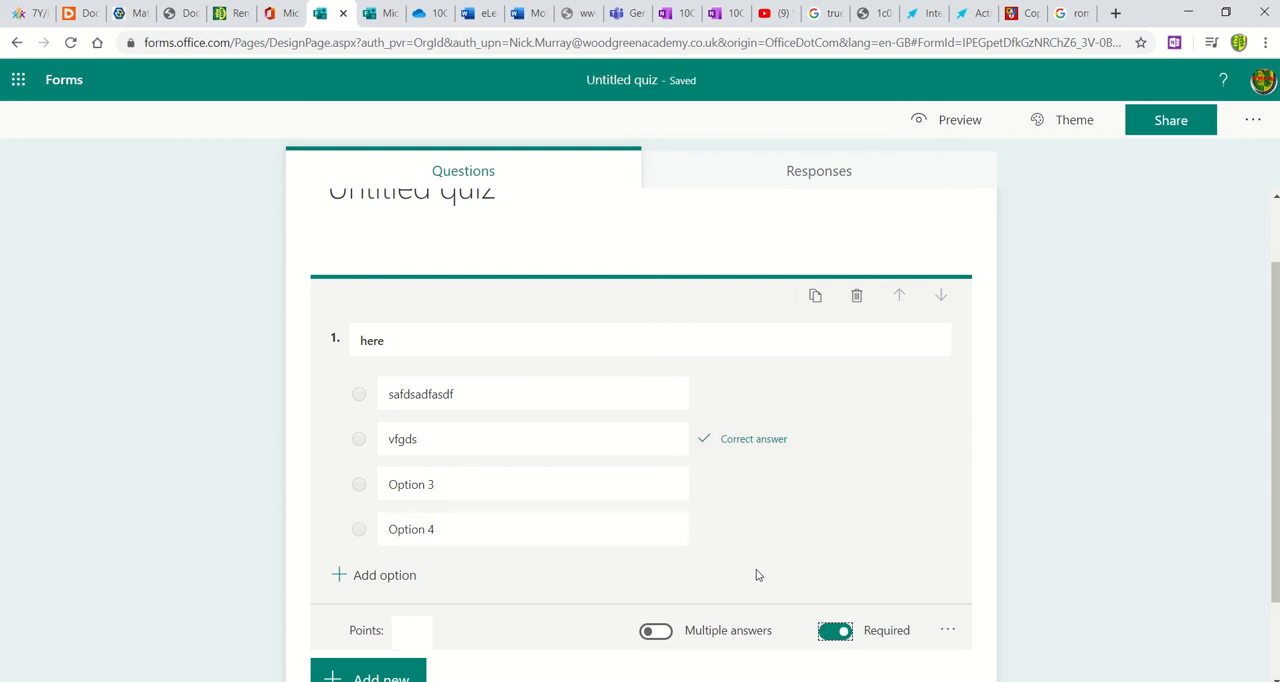
left_click(660, 633)
left_click(655, 633)
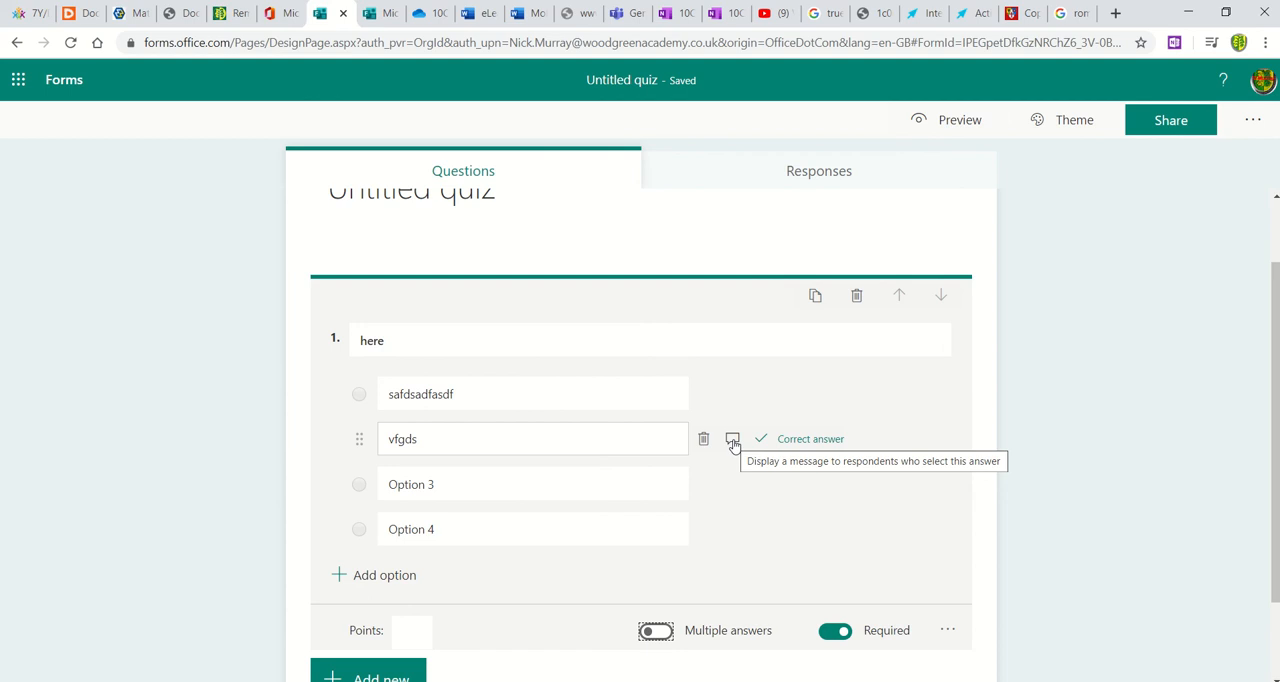
left_click(733, 441)
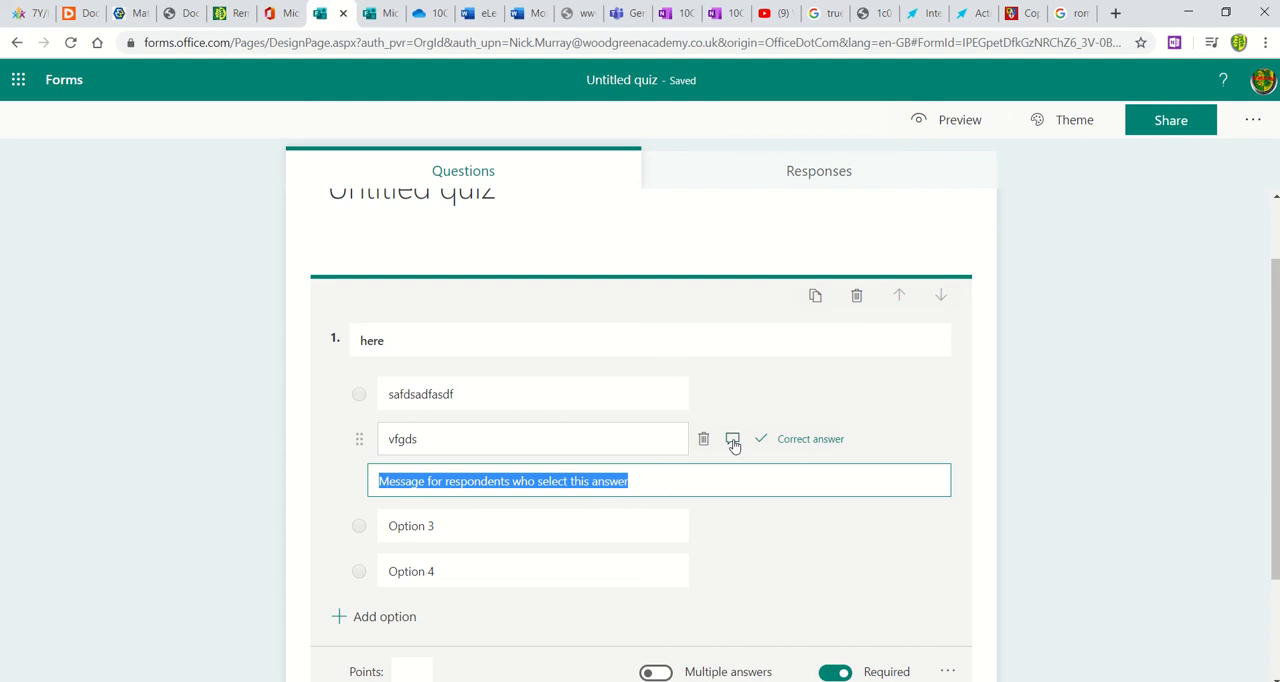
left_click(1276, 352)
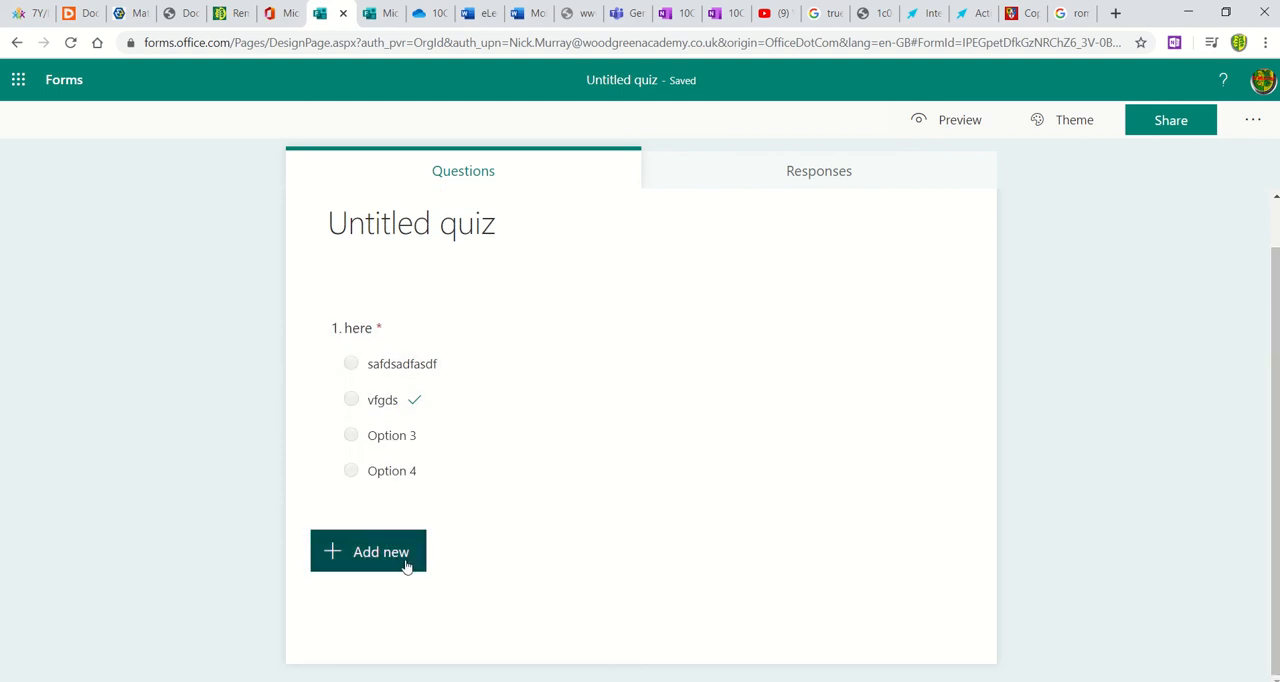
Step: Preview the quiz in its computer and mobile layouts and return to the question editor
left_click(406, 566)
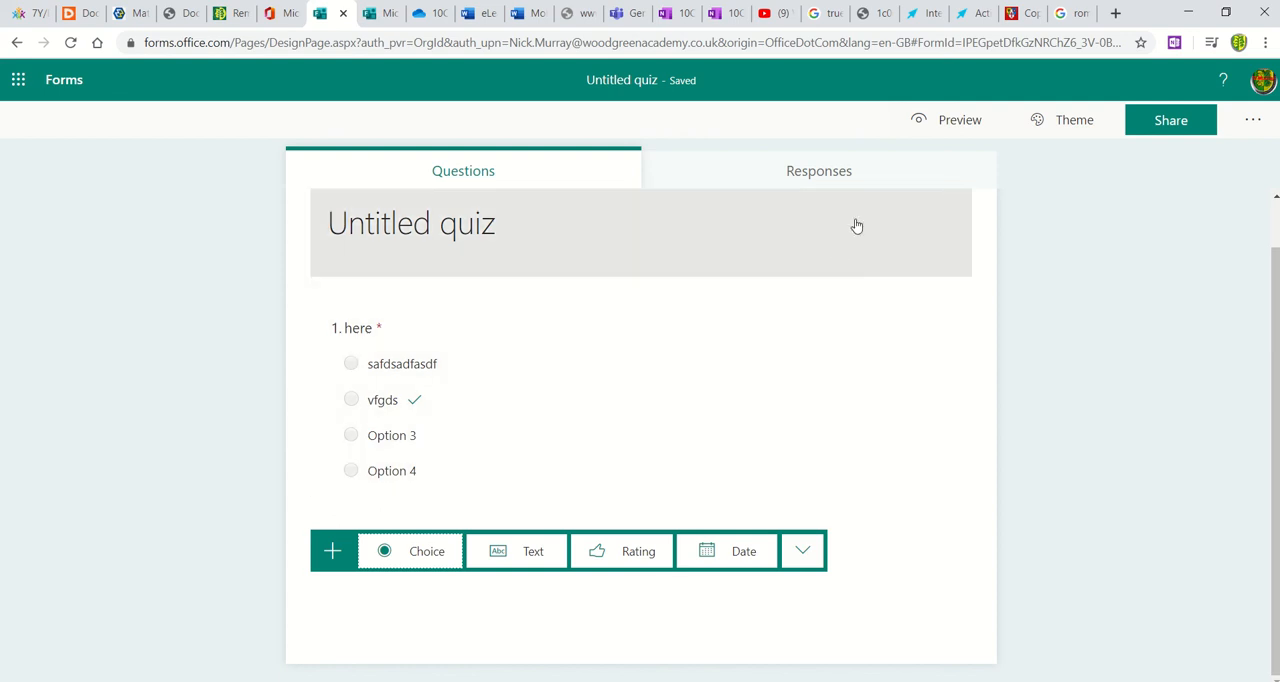
left_click(944, 122)
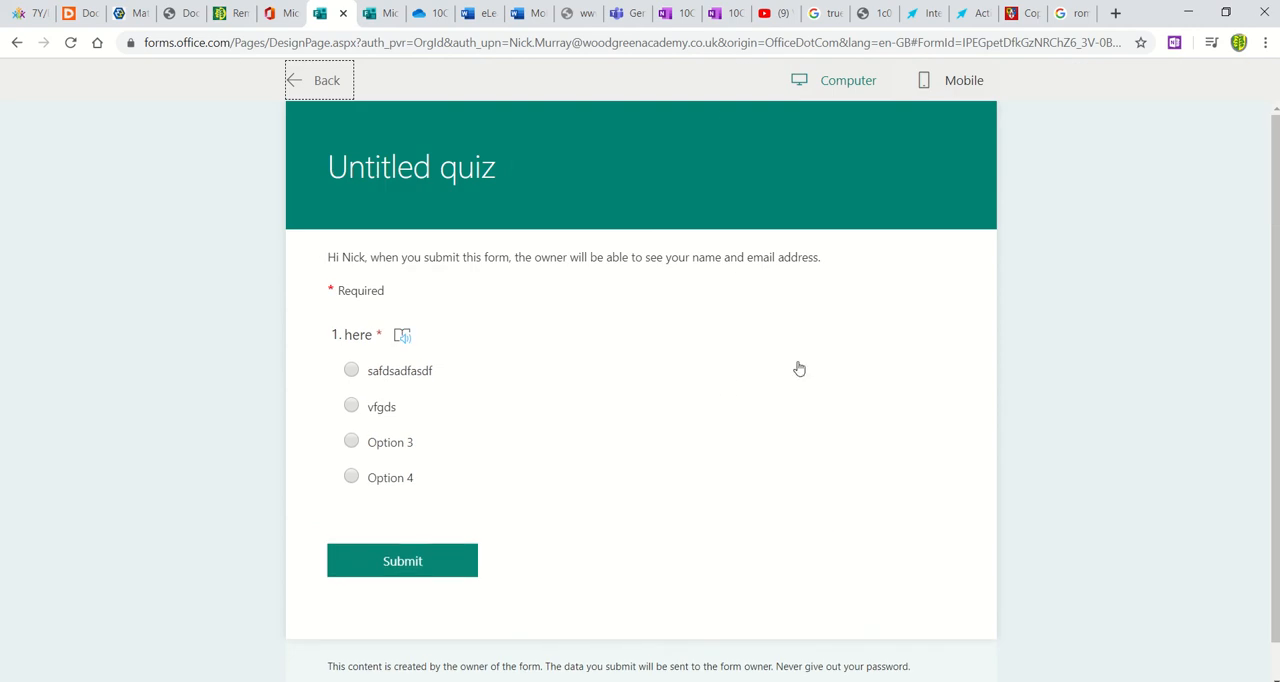
left_click(945, 83)
left_click(862, 90)
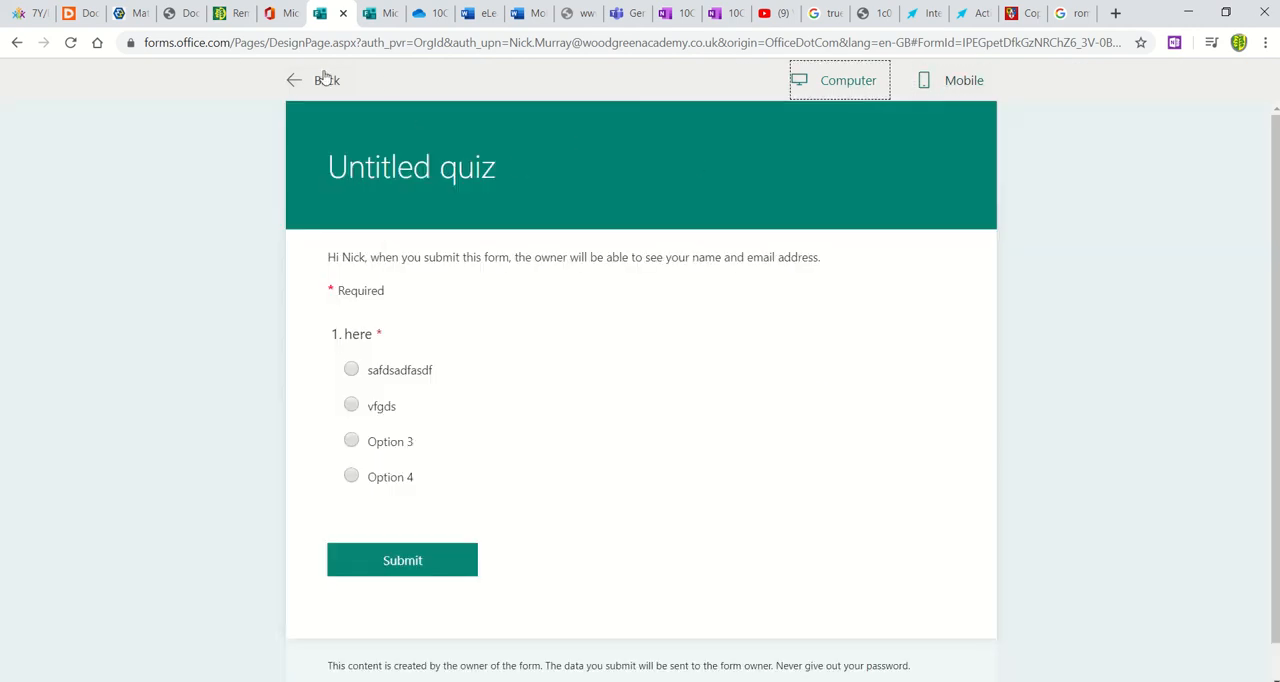
left_click(306, 83)
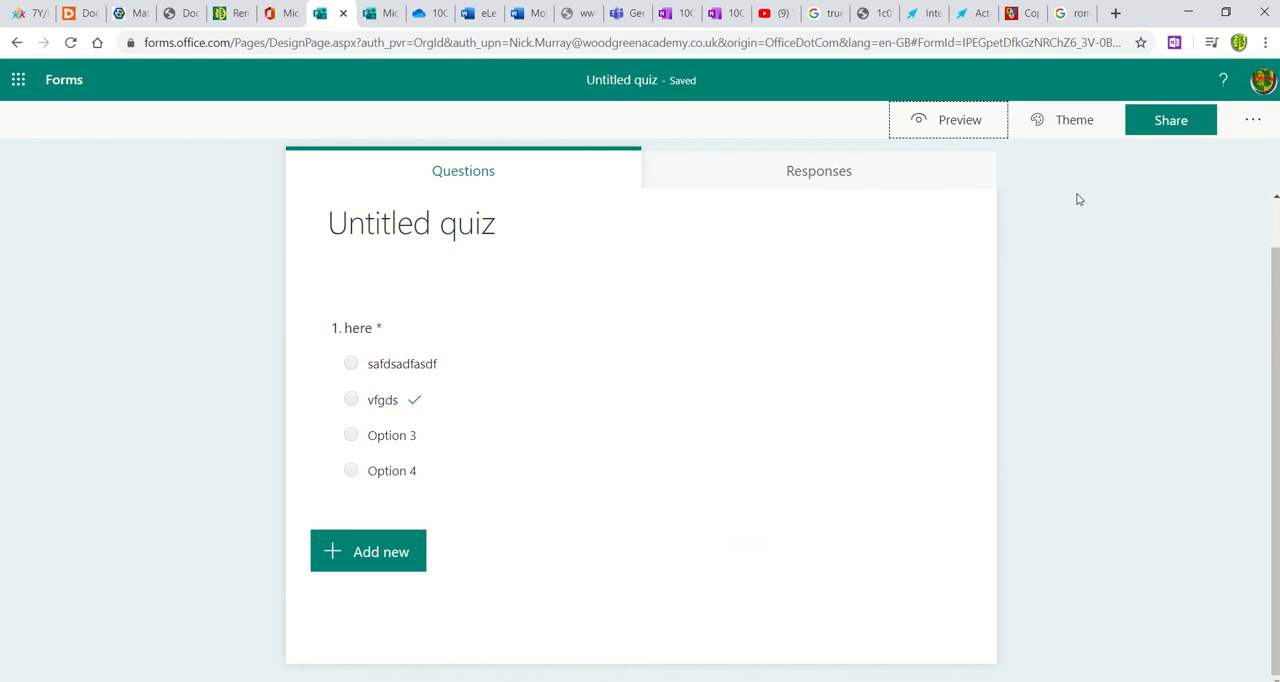
Step: Apply the illustrated city street theme with the orange and white bus to the quiz
left_click(1066, 120)
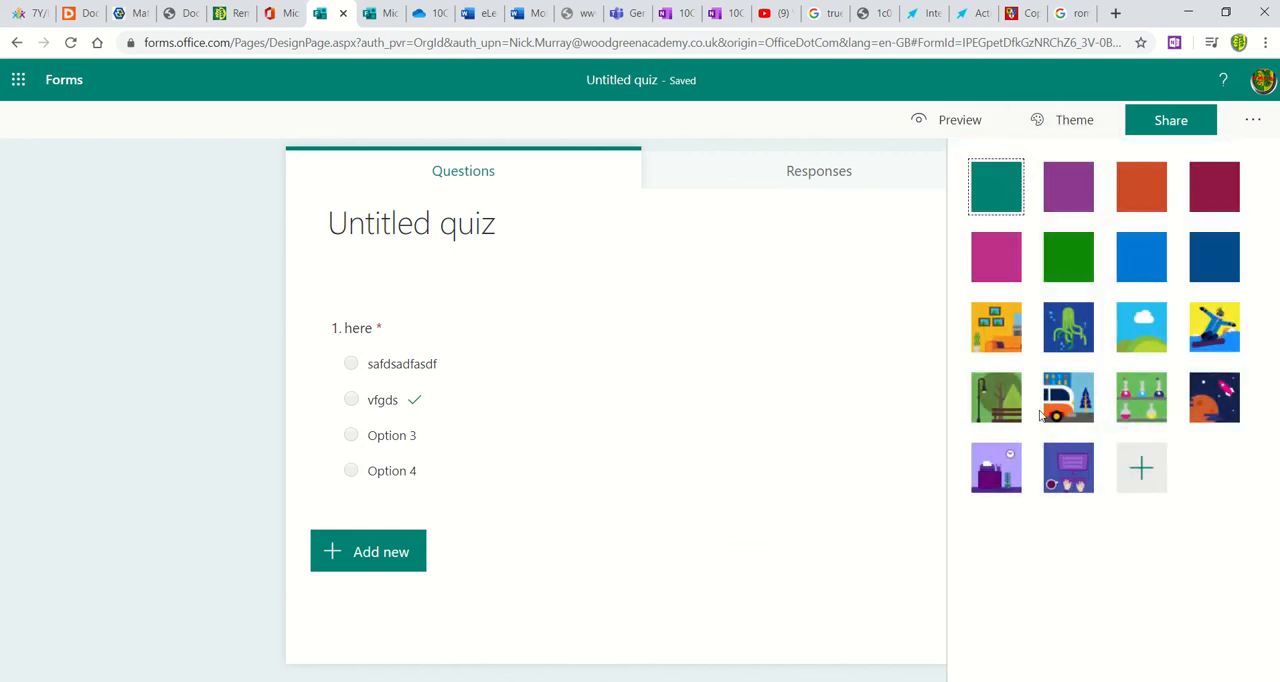
left_click(1058, 402)
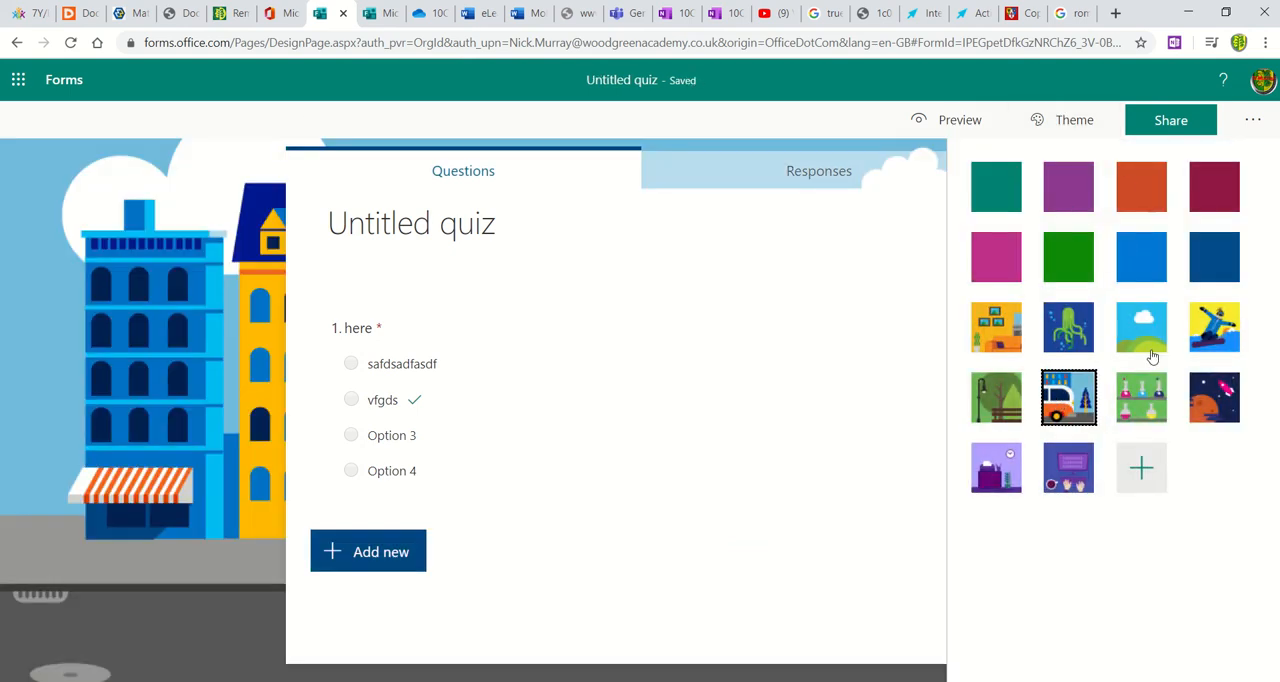
left_click(849, 482)
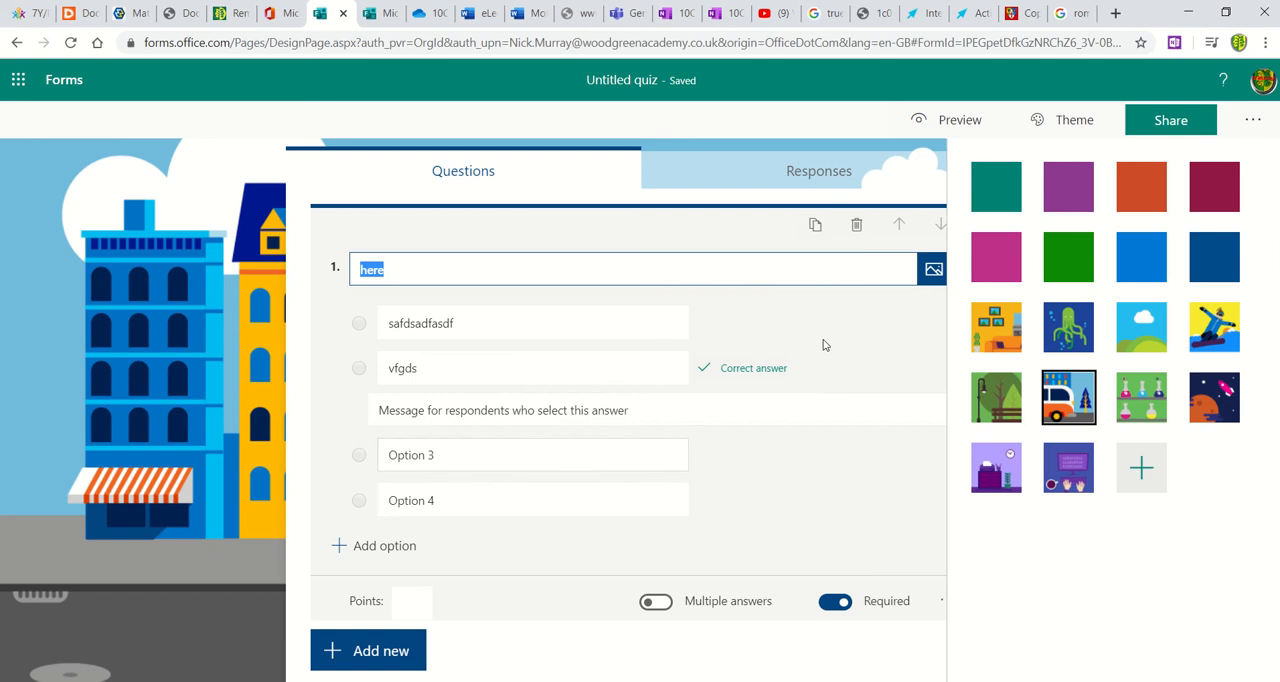
left_click(828, 121)
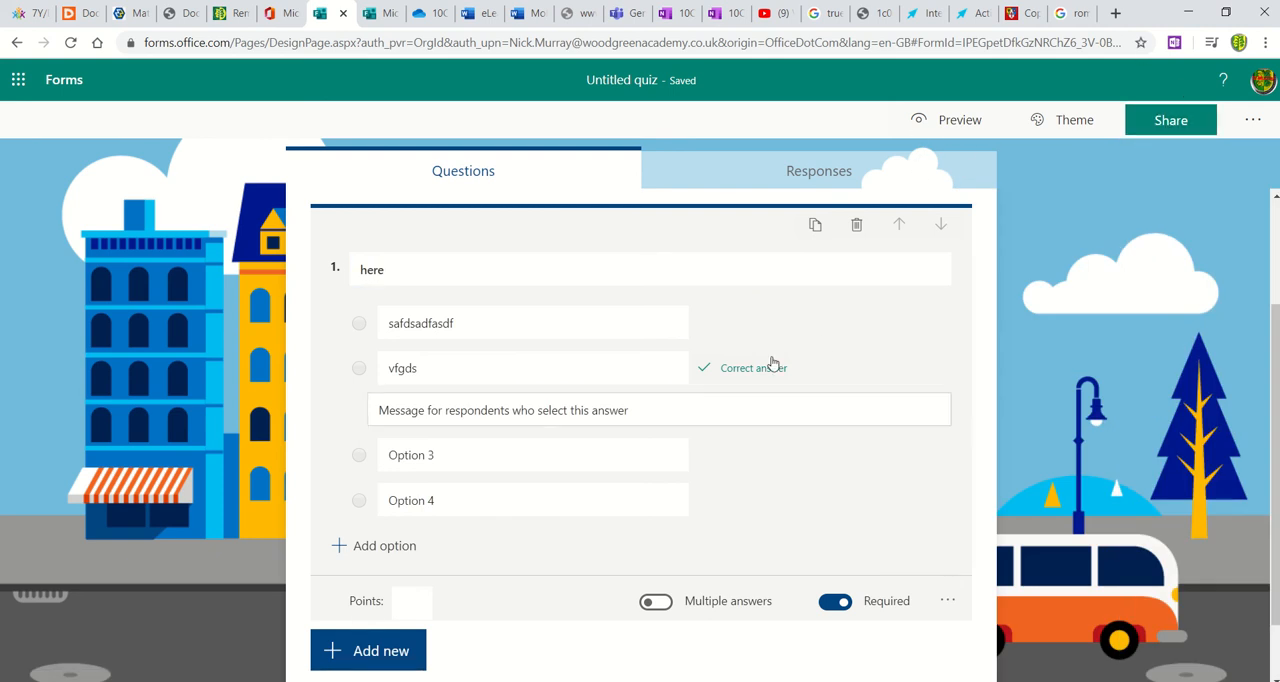
Step: Open the quiz's sharing options and examine the response link for people in the organisation
left_click(1162, 121)
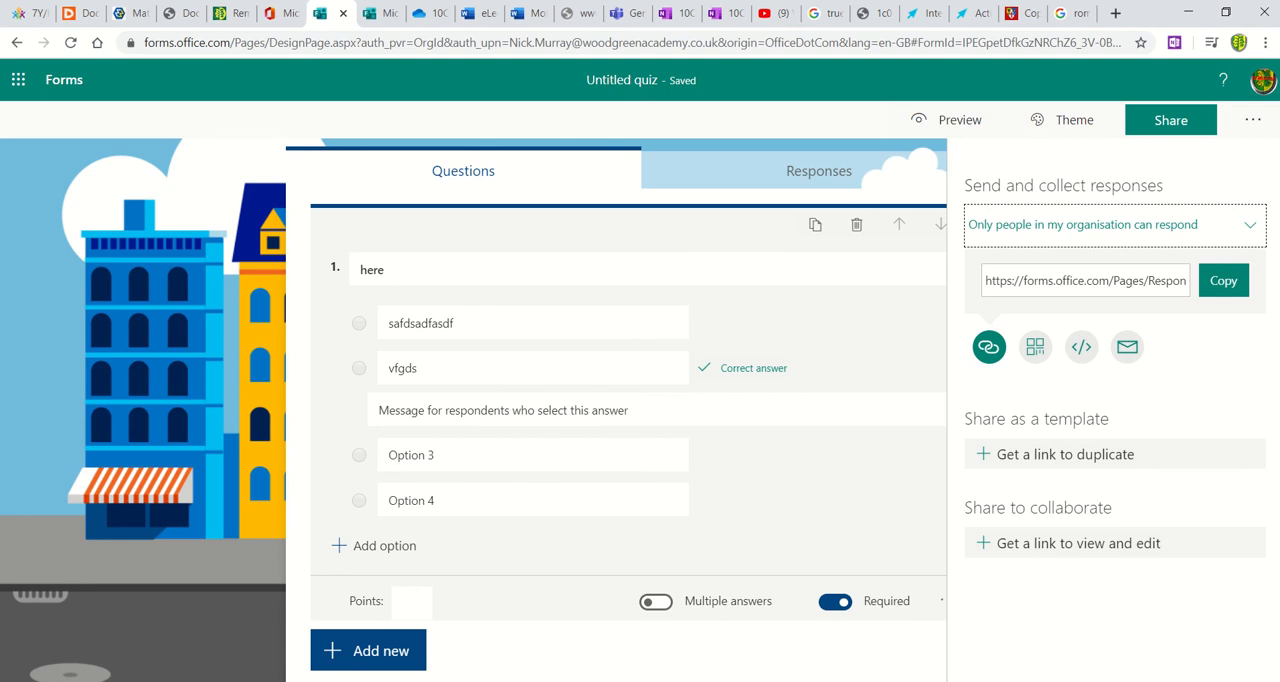
left_click(1086, 285)
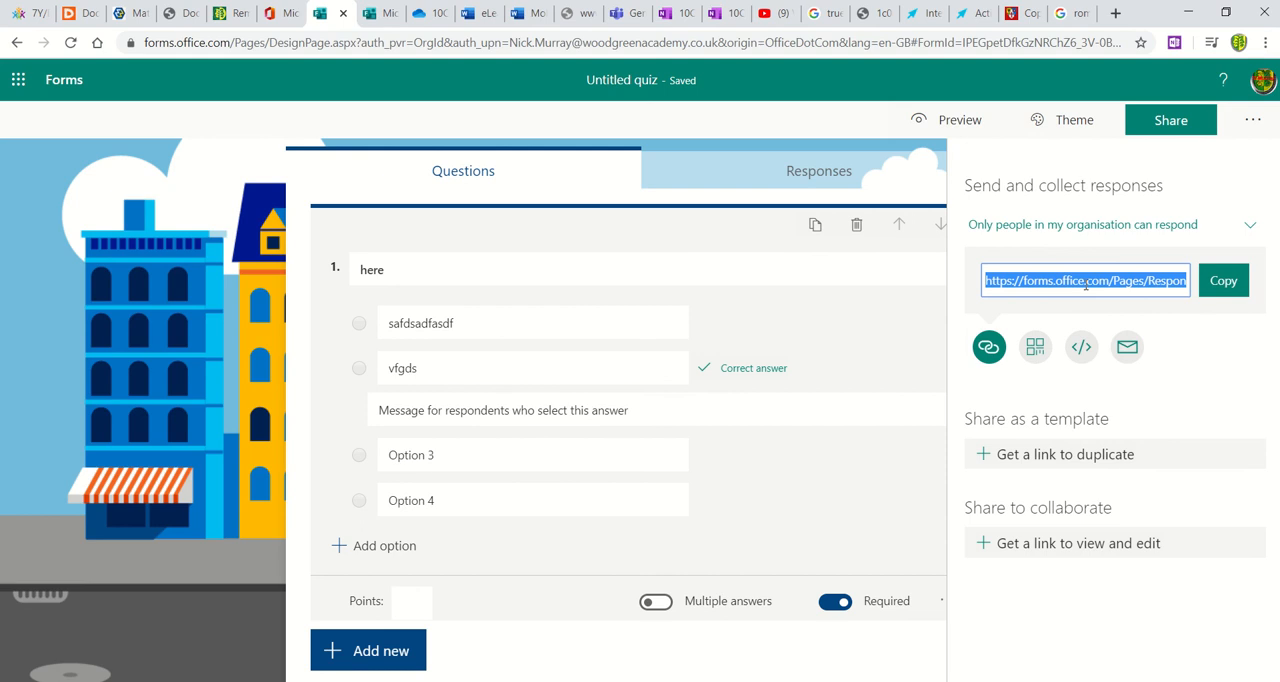
left_click(1214, 398)
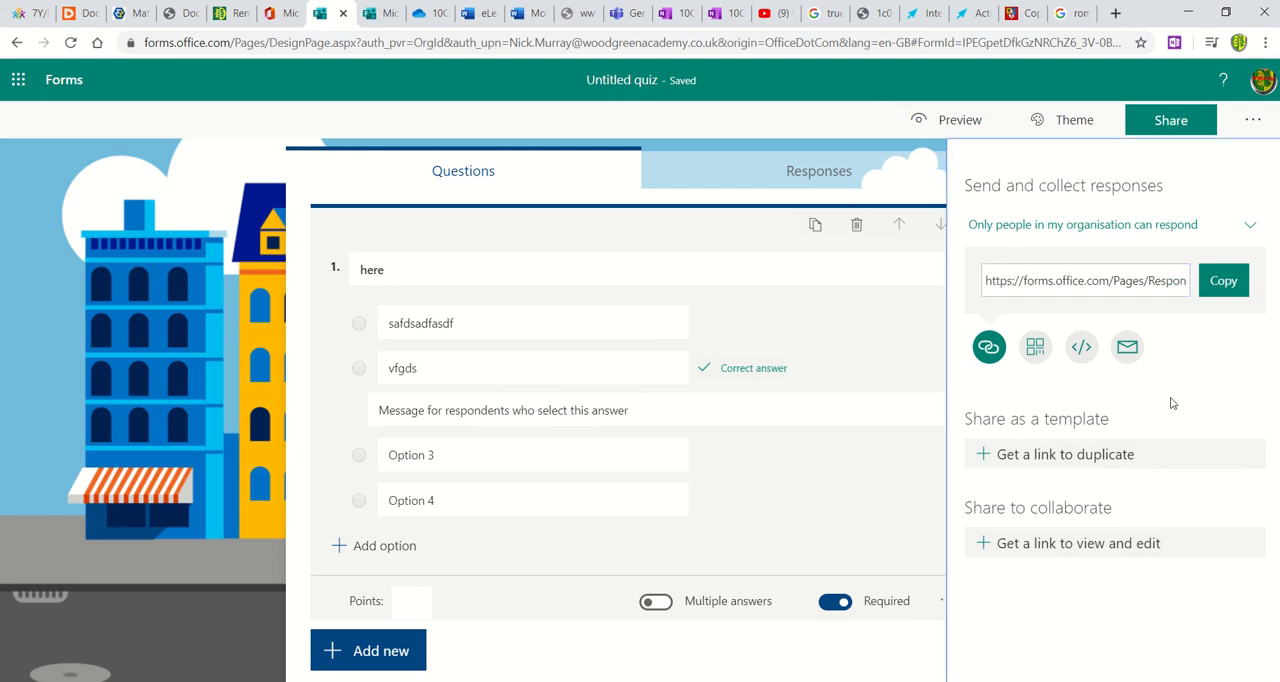
Step: Generate a template link for duplicating the quiz and a collaboration link for viewing and editing it
left_click(1088, 455)
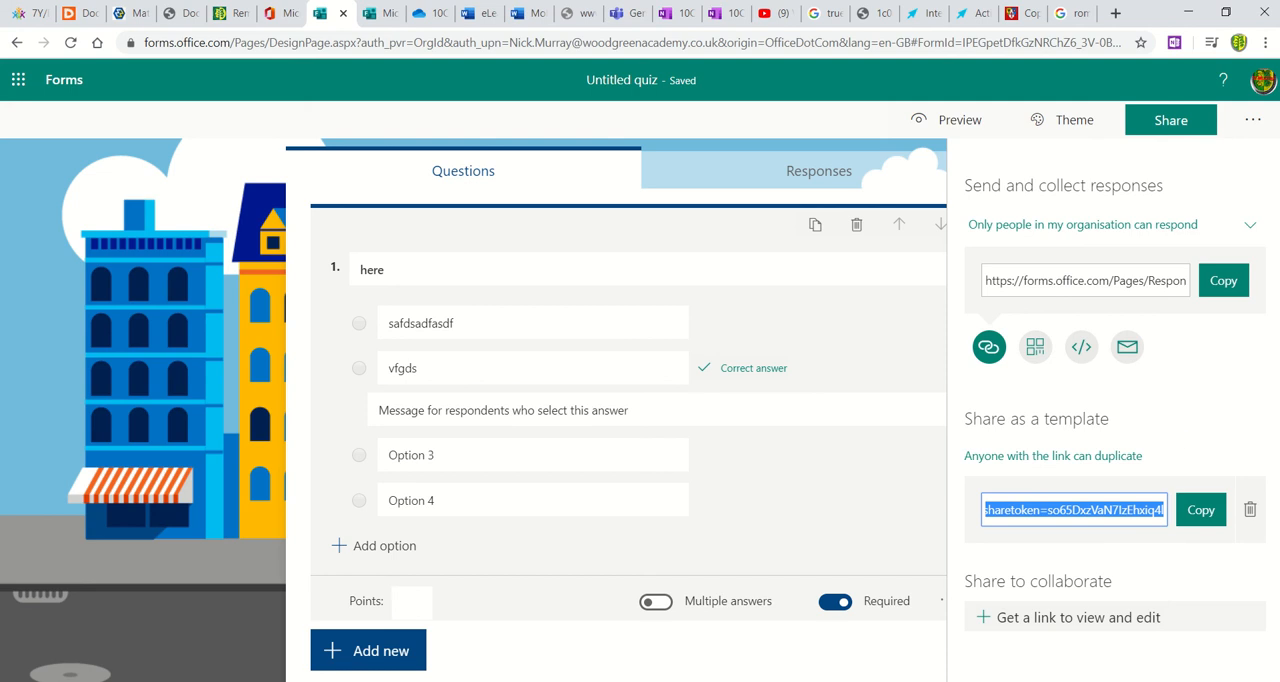
triple_click(1274, 419)
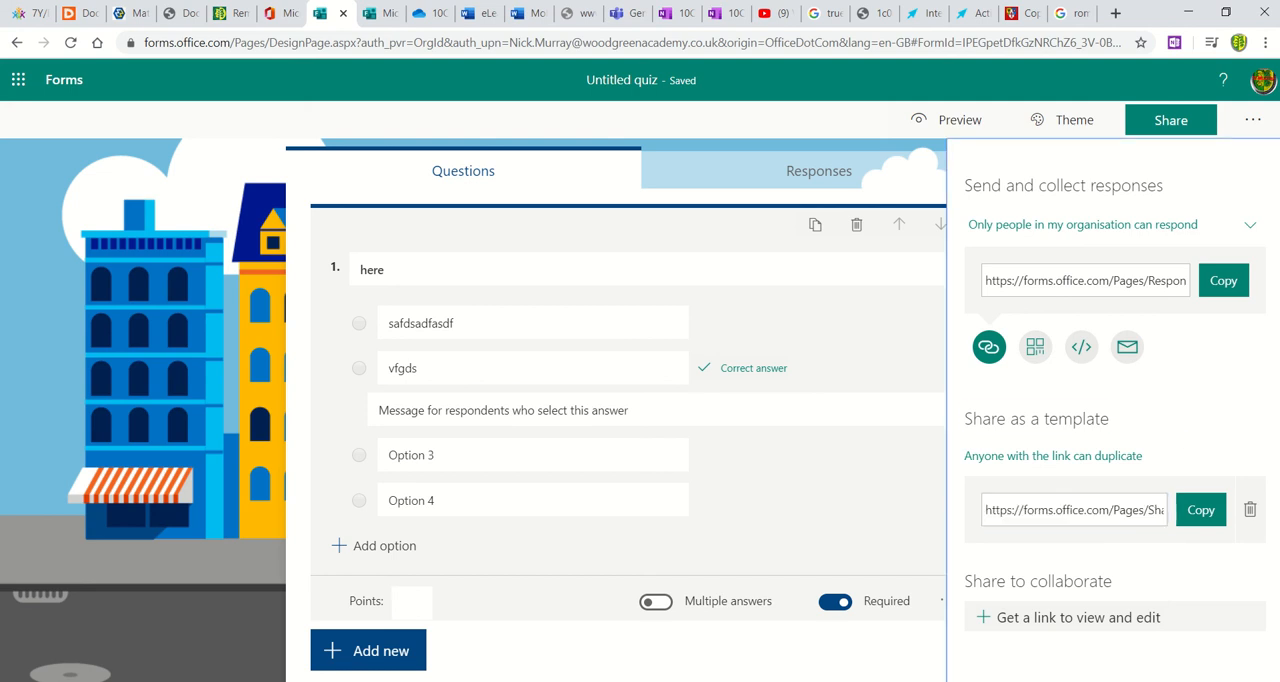
left_click(1076, 620)
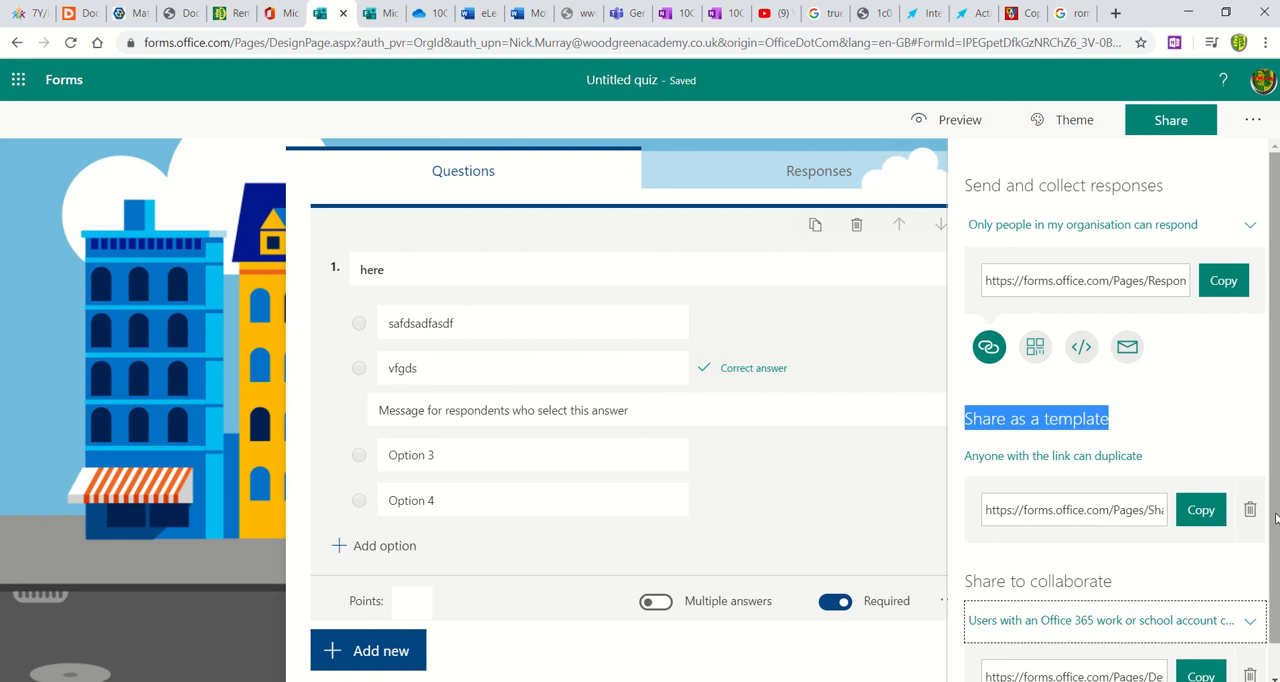
scroll(1275, 517, "down", 1)
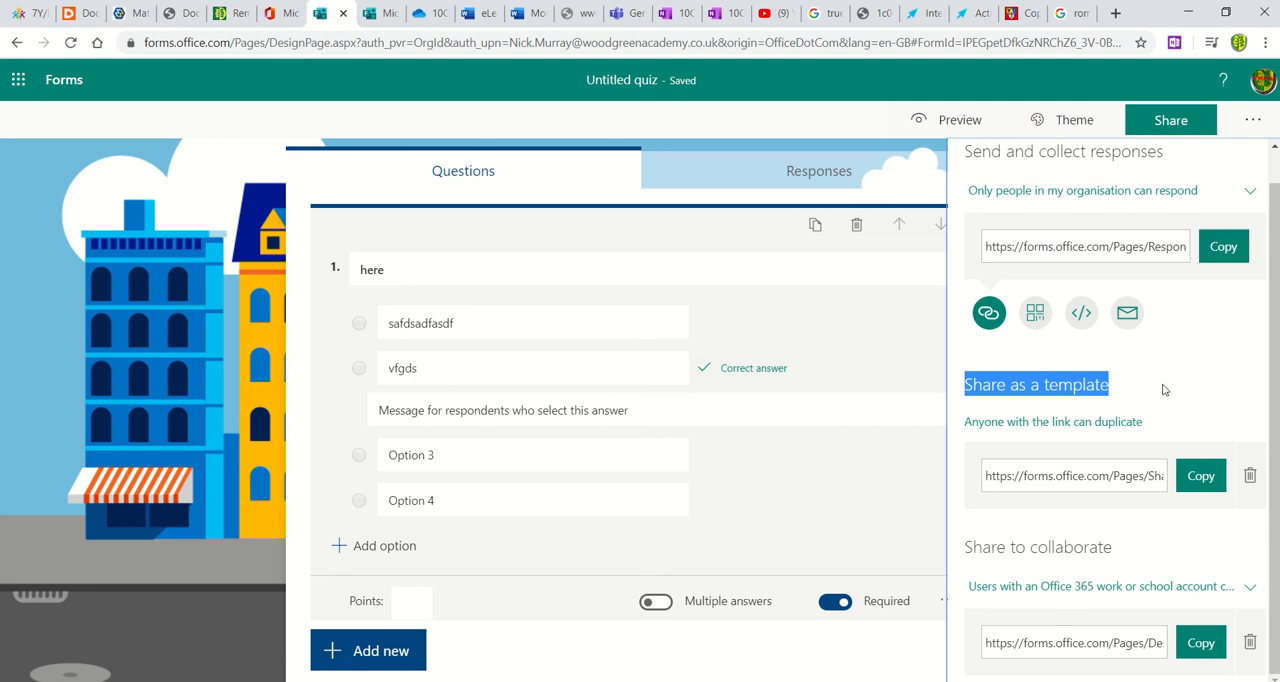
left_click(1062, 478)
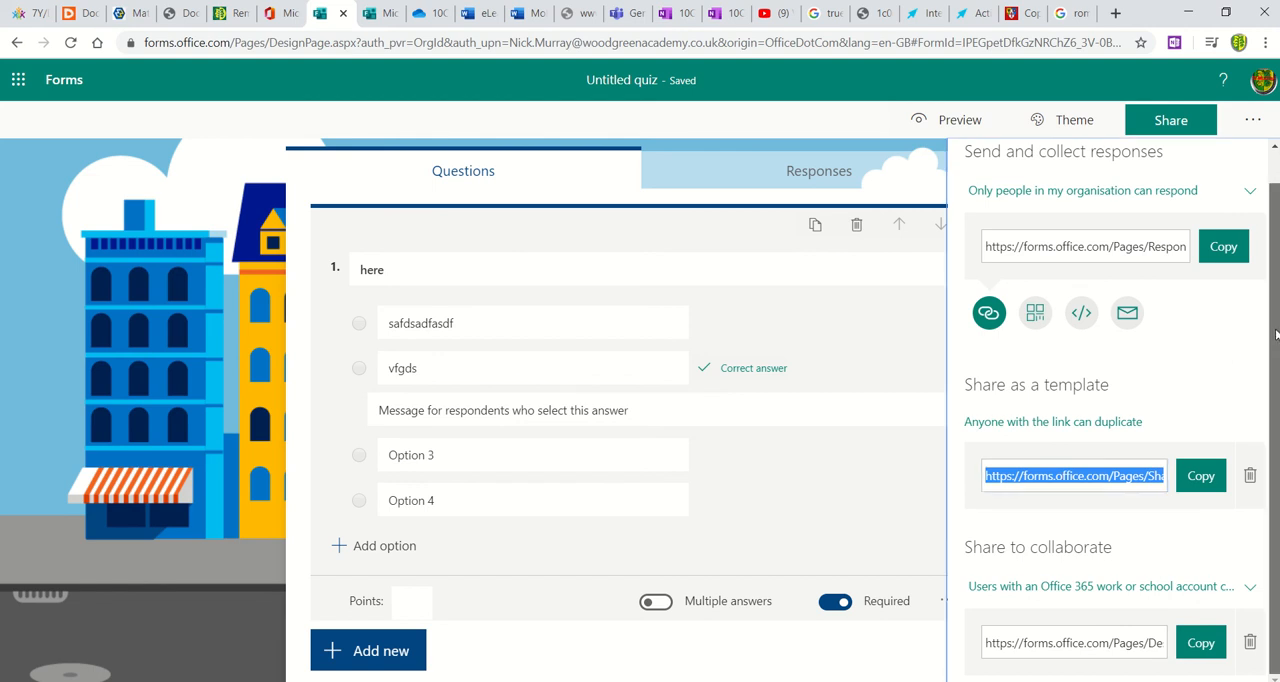
scroll(1271, 300, "up", 1)
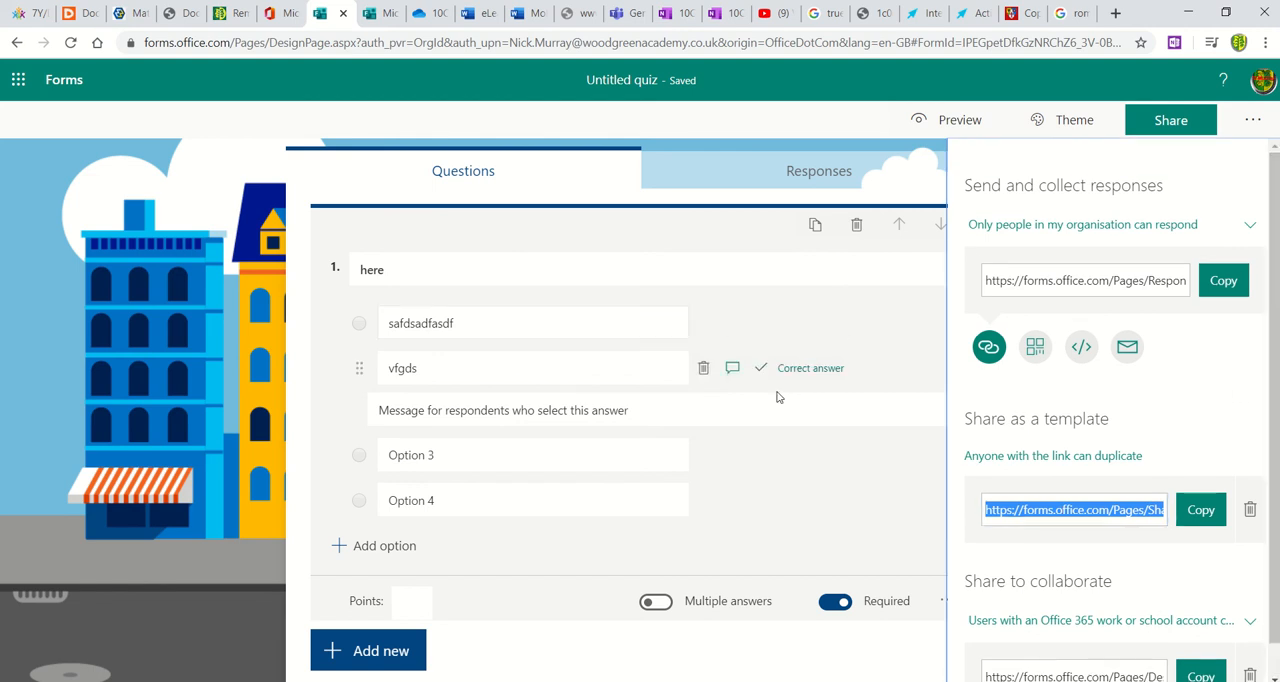
Step: View the untitled quiz's response summary and return to the forms overview
left_click(806, 358)
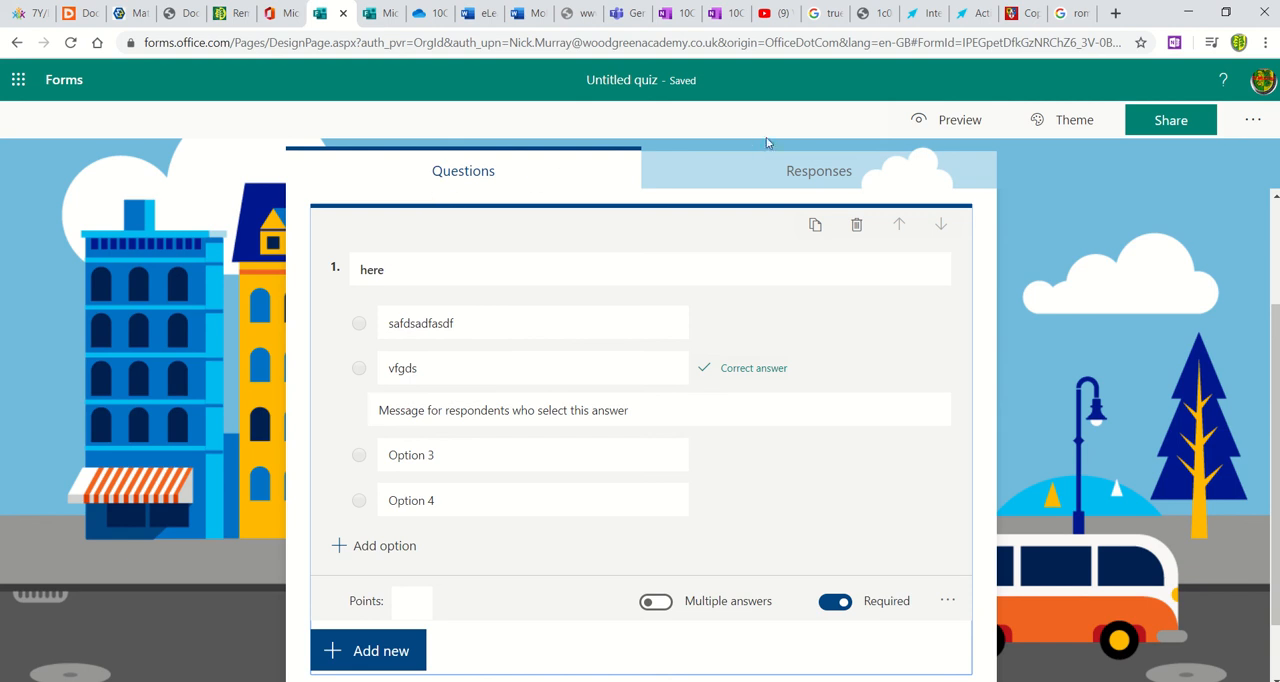
left_click(811, 172)
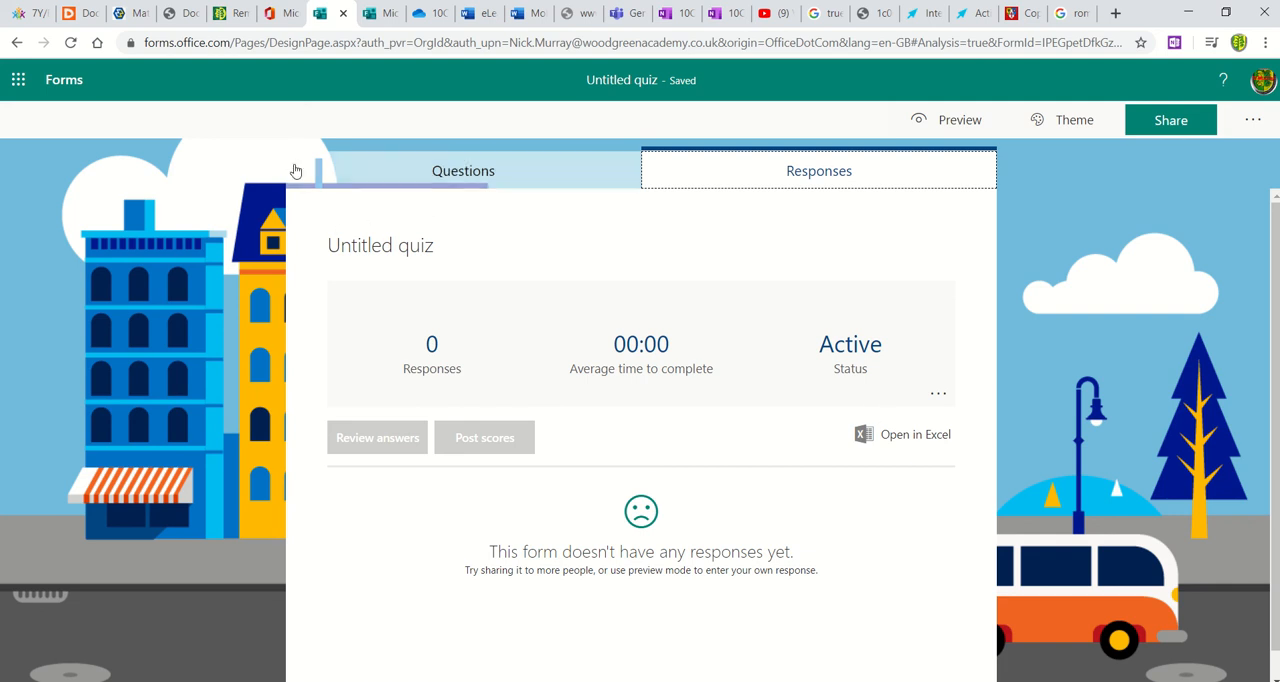
left_click(64, 82)
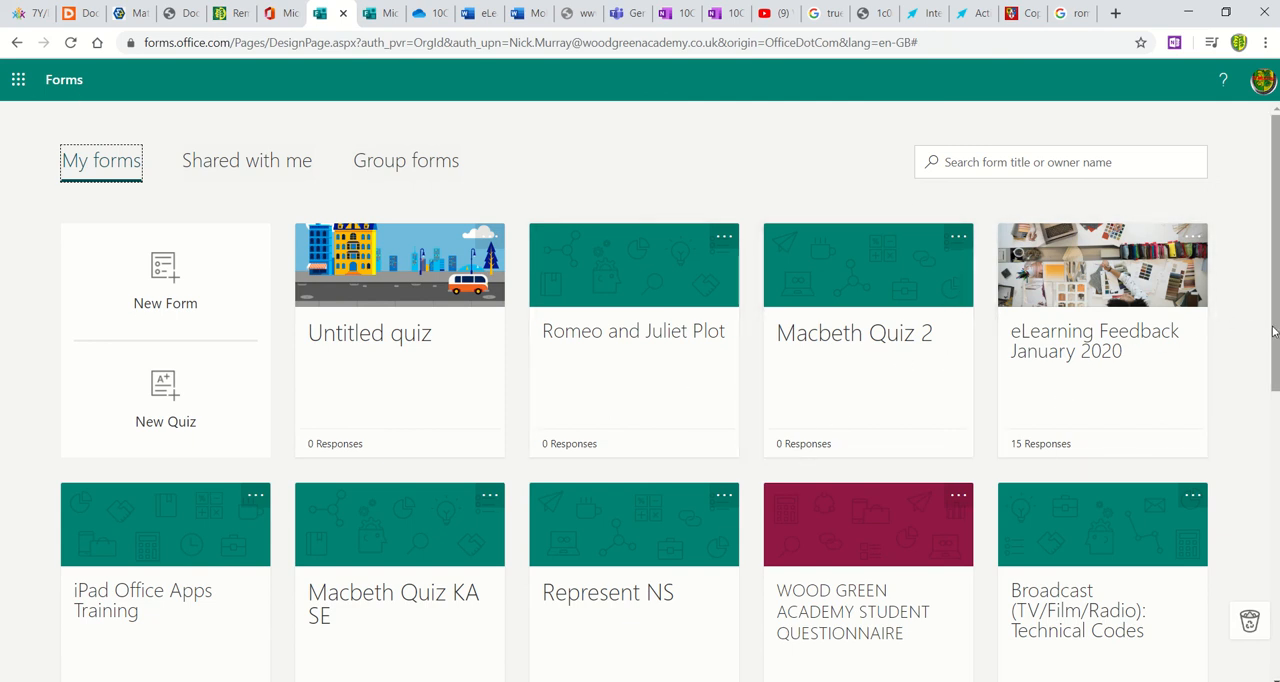
Step: Open the eLearning Feedback January 2020 form and examine its response summary
mouse_move(1274, 333)
left_mouse_down()
mouse_move(1272, 396)
mouse_move(1273, 333)
left_mouse_up()
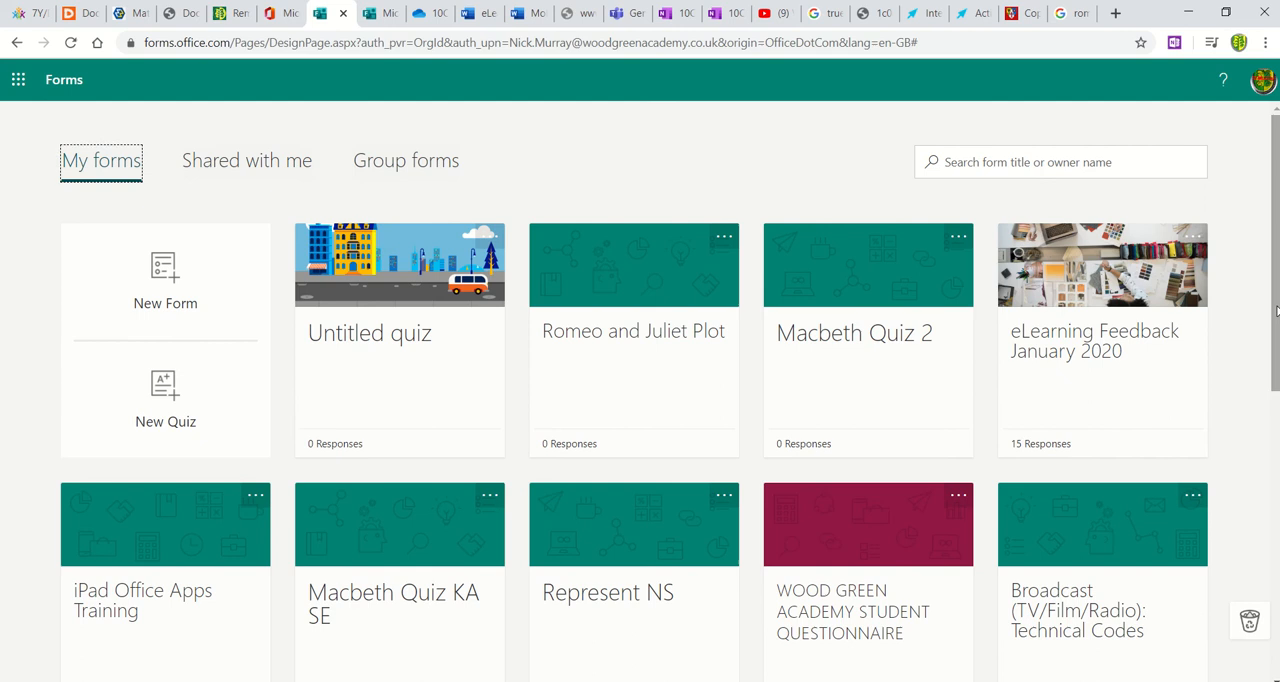
left_click(1131, 334)
left_click(782, 178)
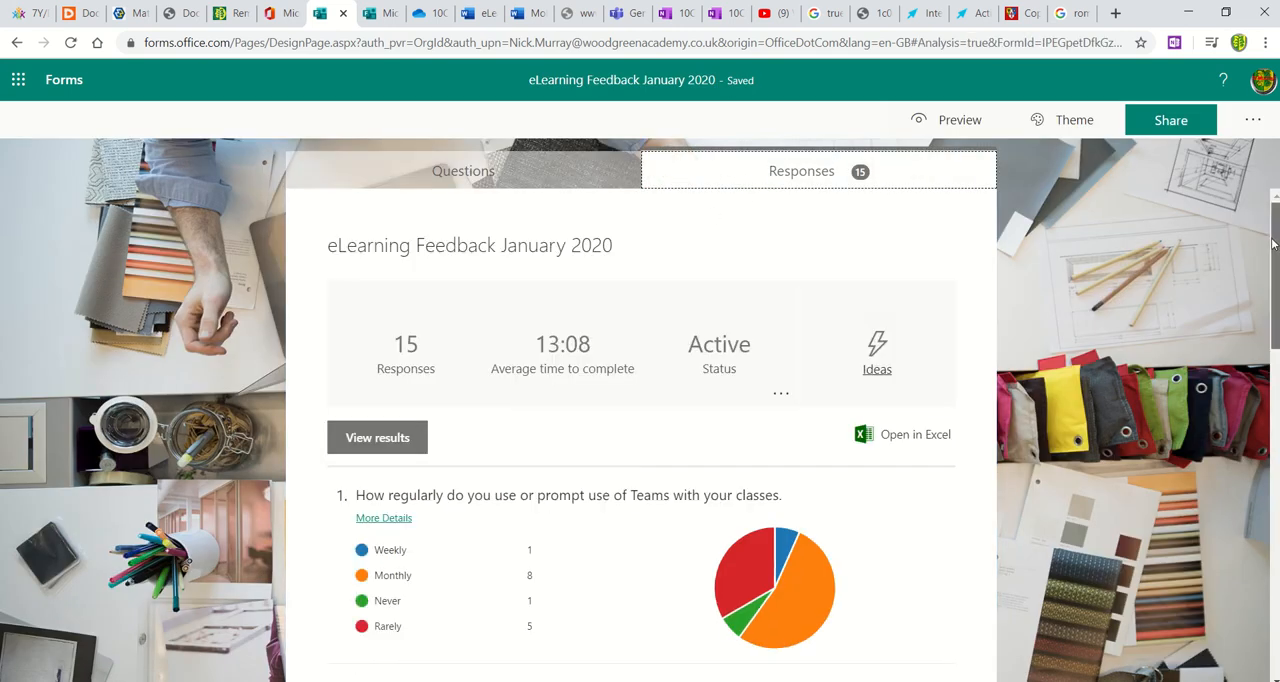
mouse_move(1274, 243)
left_mouse_down()
mouse_move(1273, 544)
mouse_move(1277, 239)
left_mouse_up()
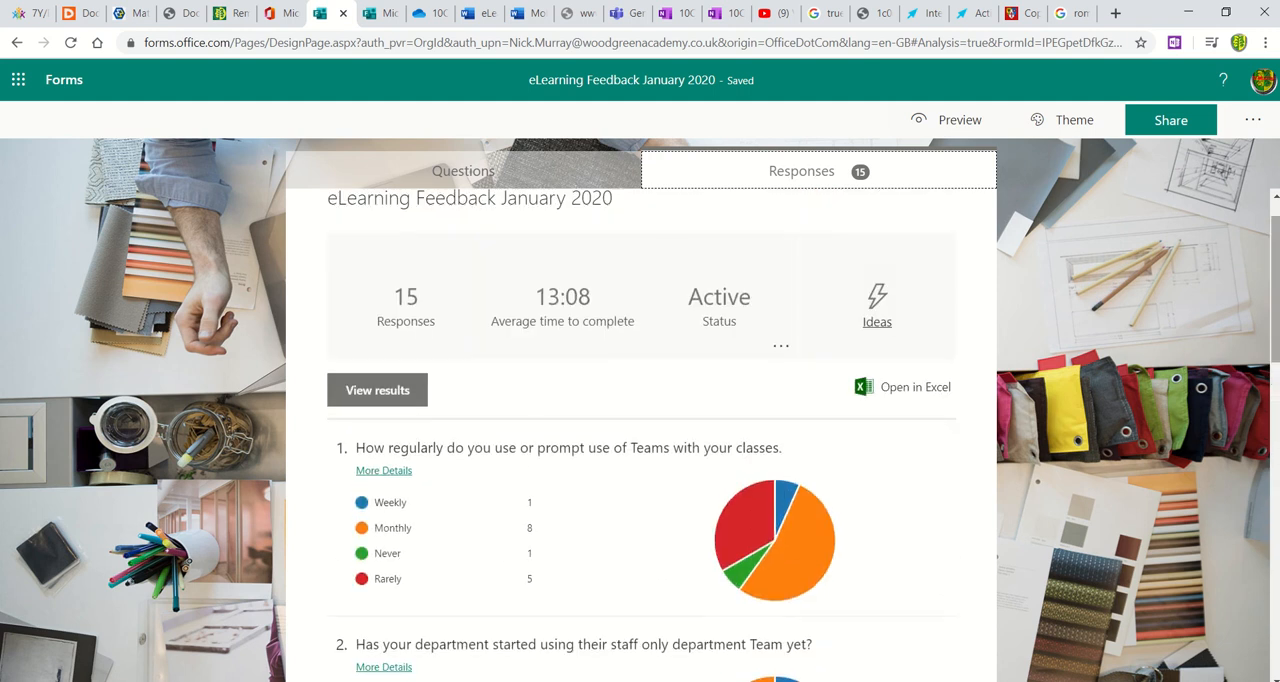
Step: Examine the individual answers to question 1 about using Teams with classes, and return to the feedback form's questions
left_click(401, 472)
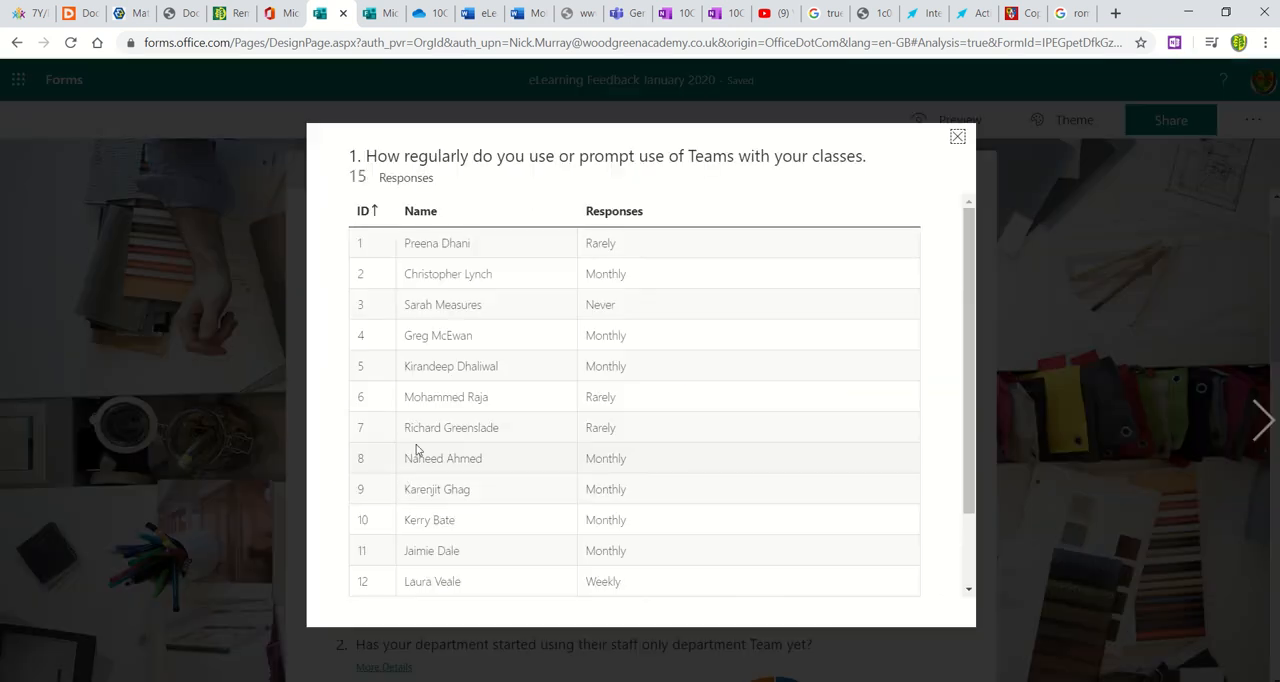
left_click_drag(973, 280, 978, 168)
left_click(957, 138)
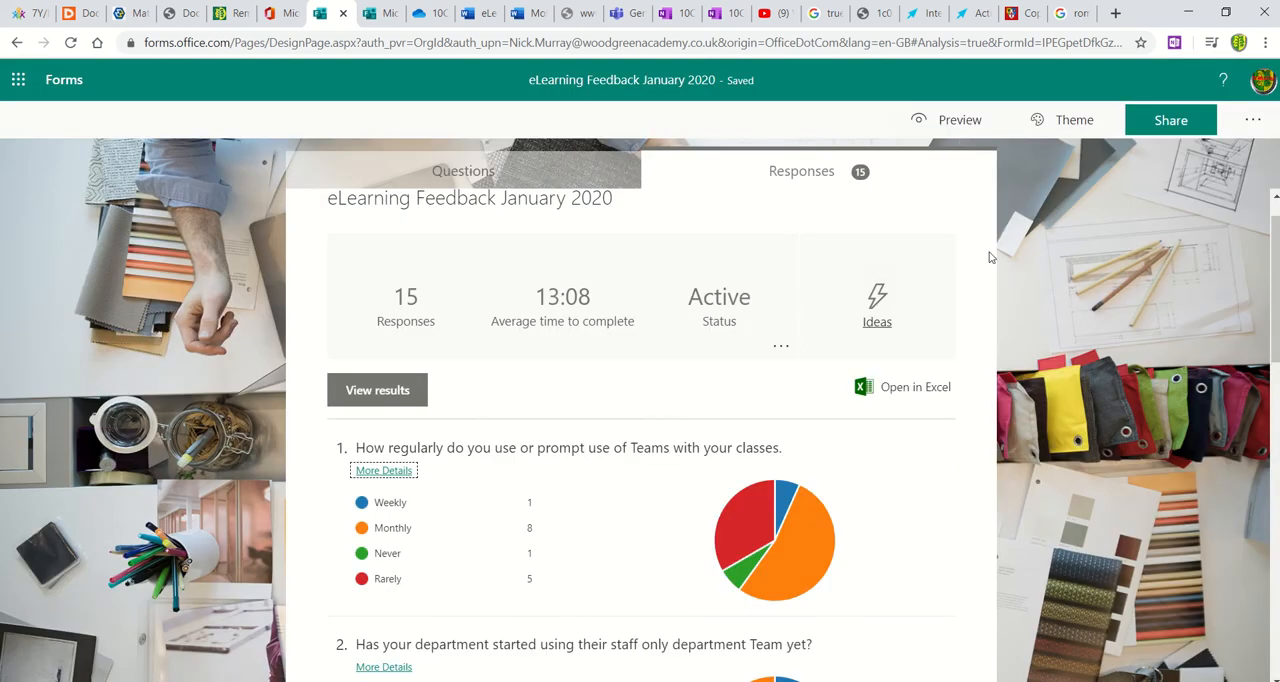
scroll(1090, 260, "up", 1)
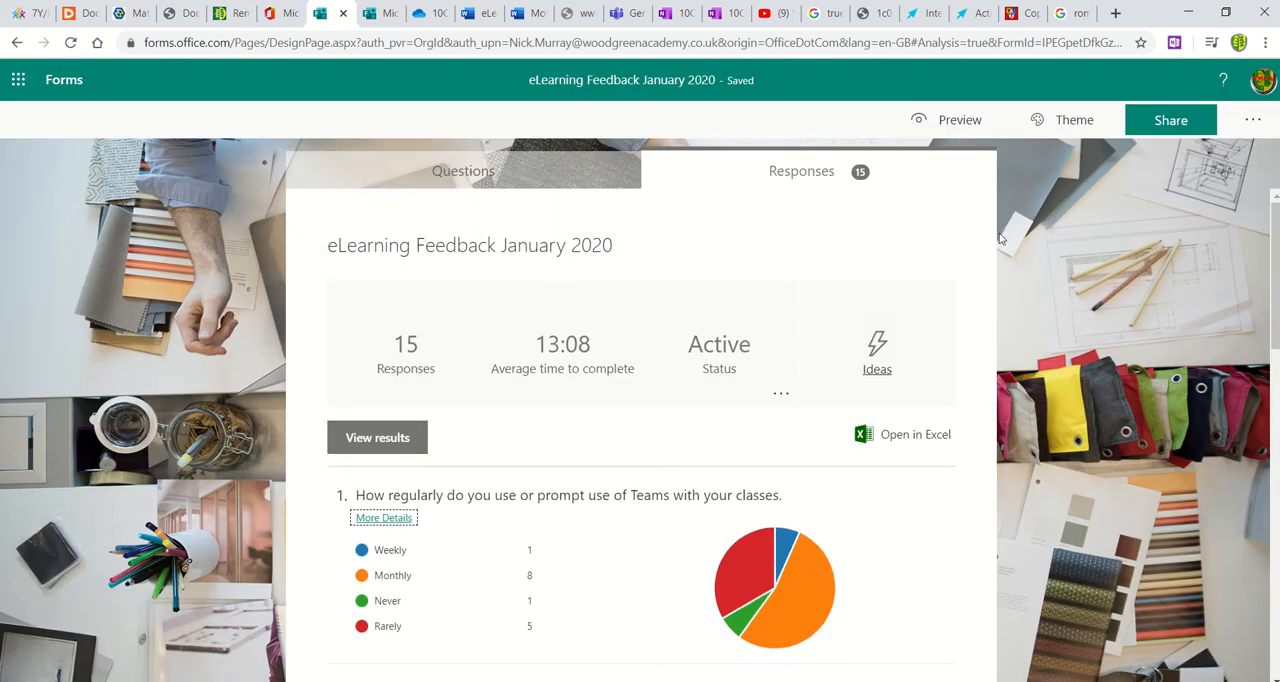
left_click(510, 176)
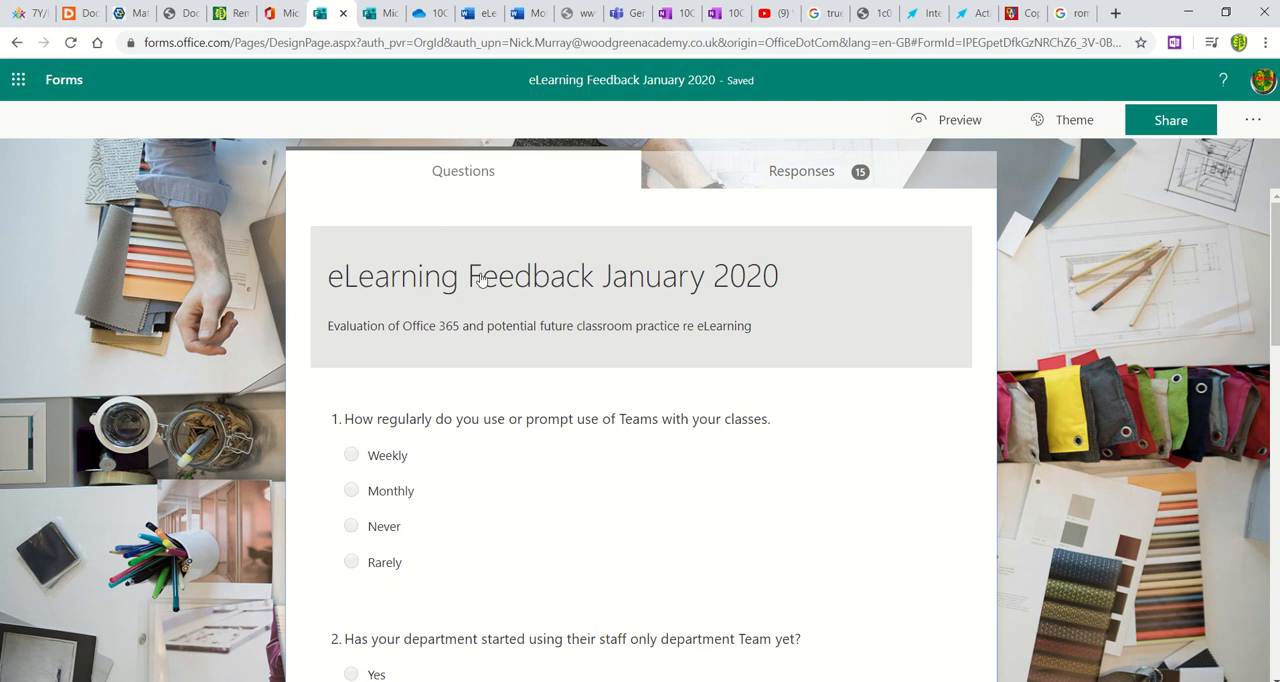
Step: Go back to the forms overview and view the forms shared with the account and the group forms
left_click(66, 80)
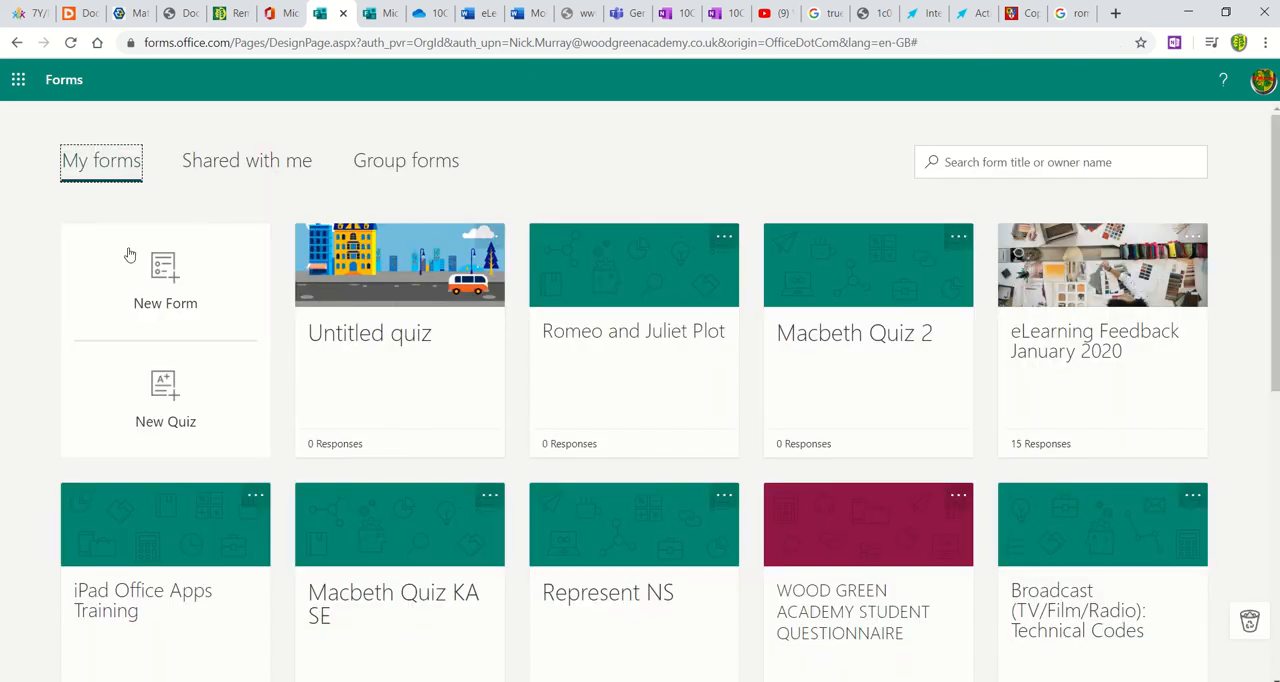
left_click(273, 173)
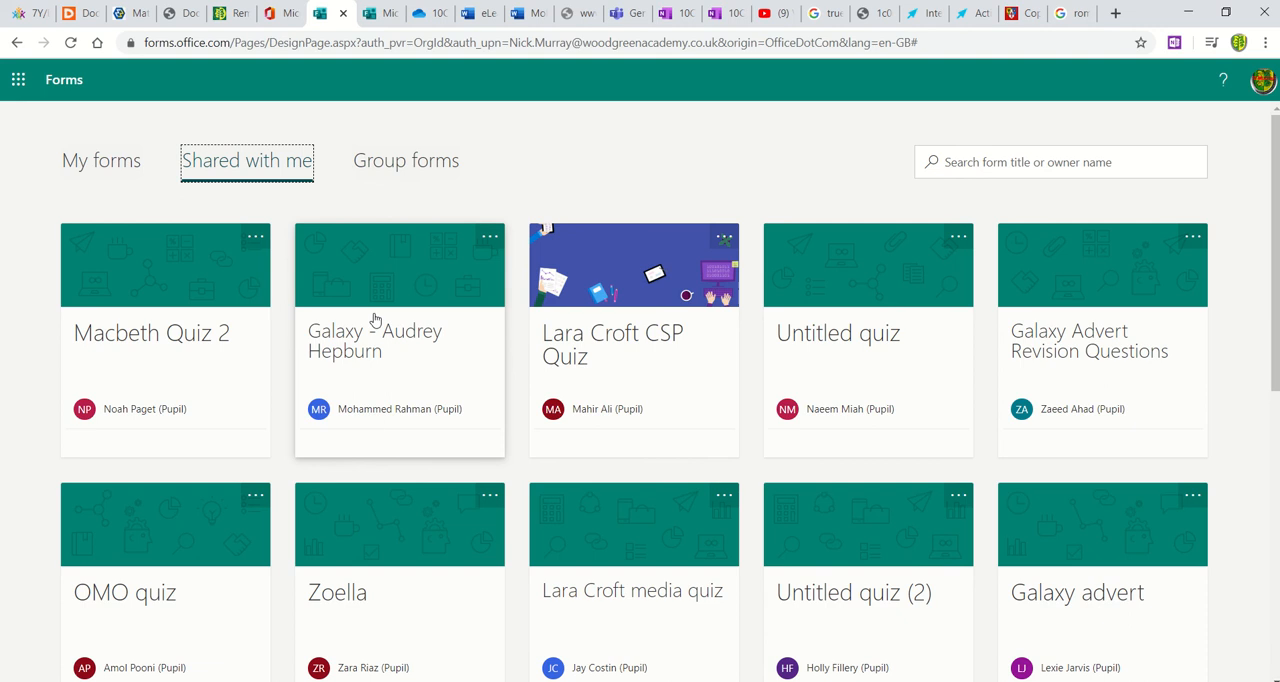
left_click(408, 168)
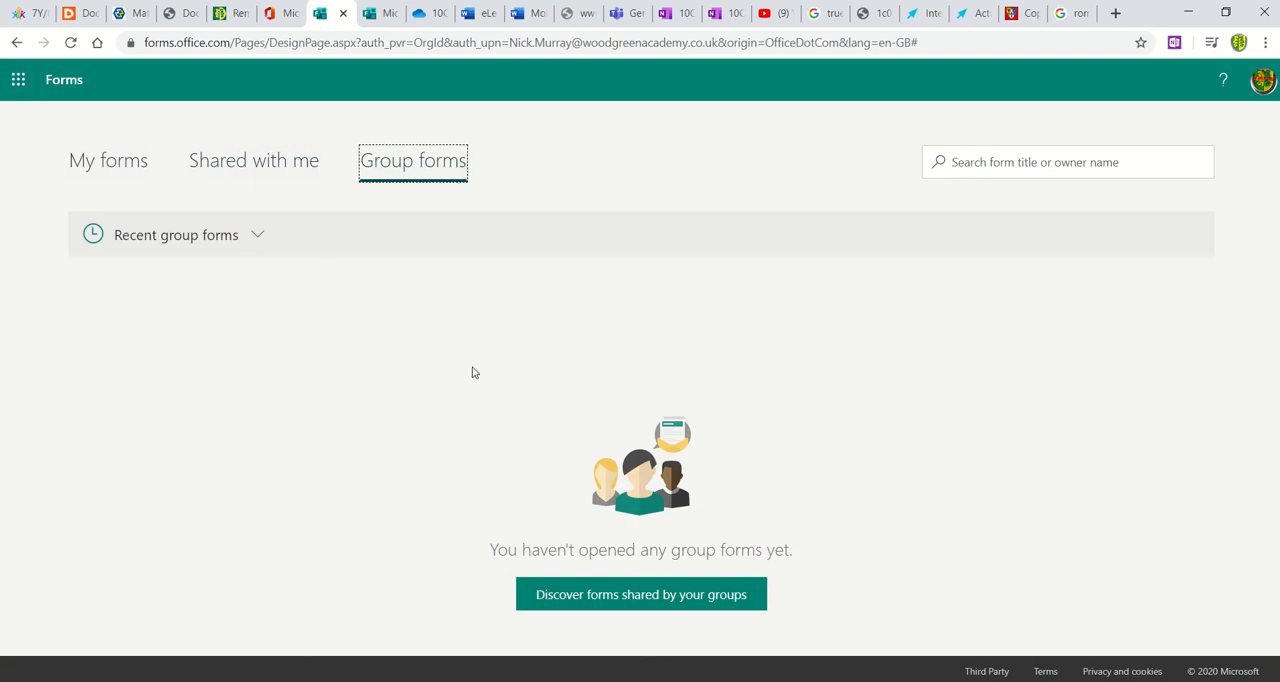